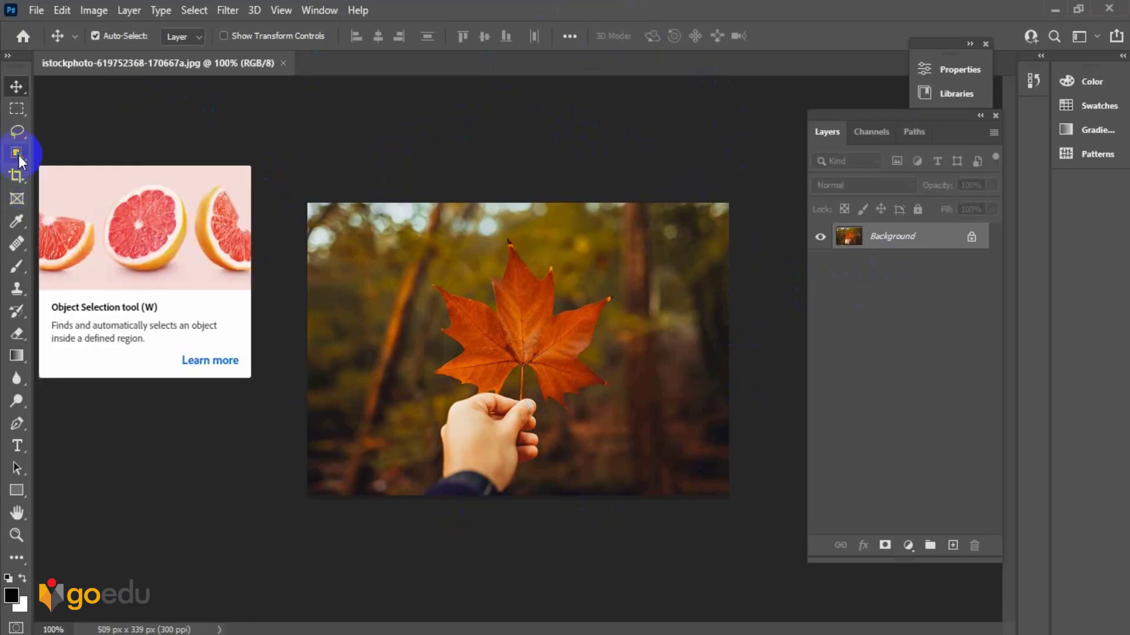
Select the maple leaf with the Object Selection tool and copy it to a new layer
{"action": "left_click", "coordinate": [22, 154]}
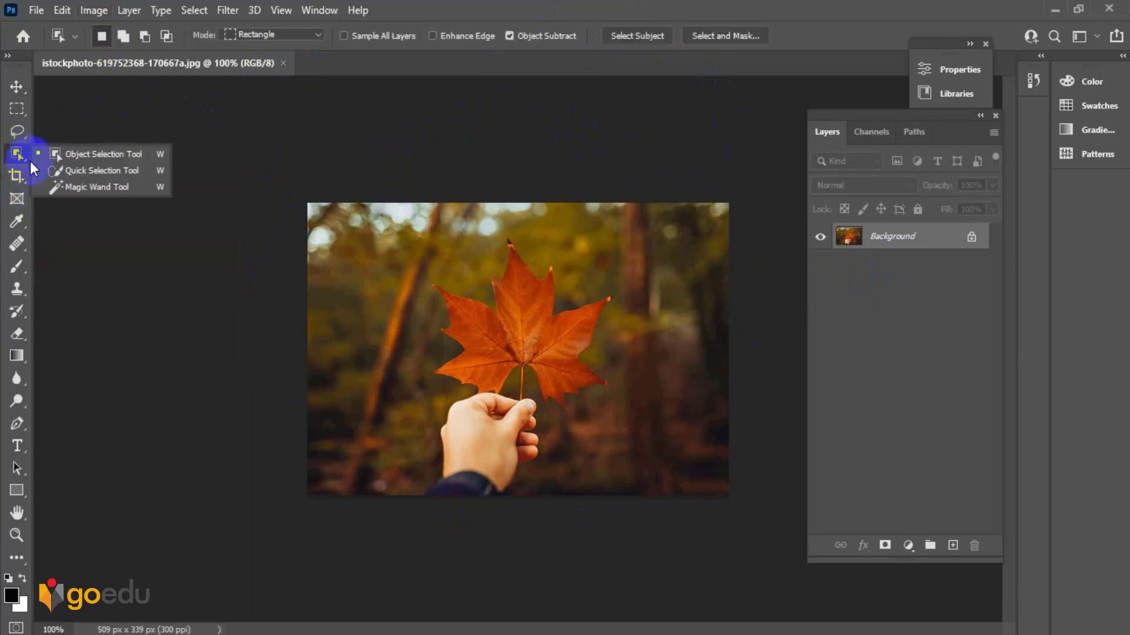
{"action": "left_click", "coordinate": [86, 154]}
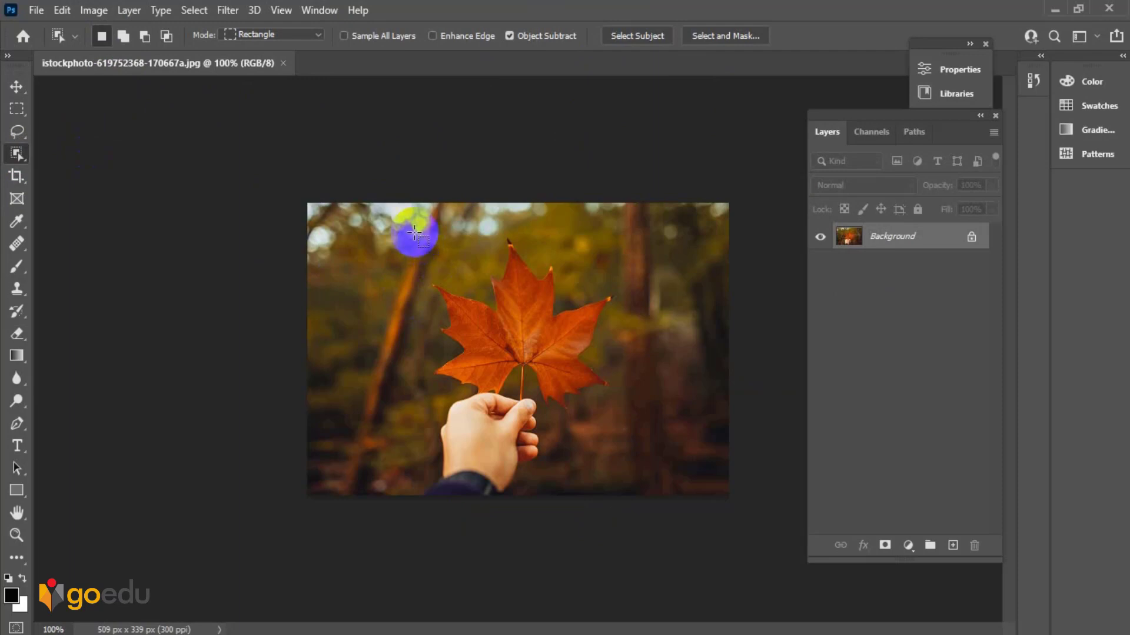
{"action": "left_click_drag", "start_coordinate": [407, 227], "coordinate": [669, 413]}
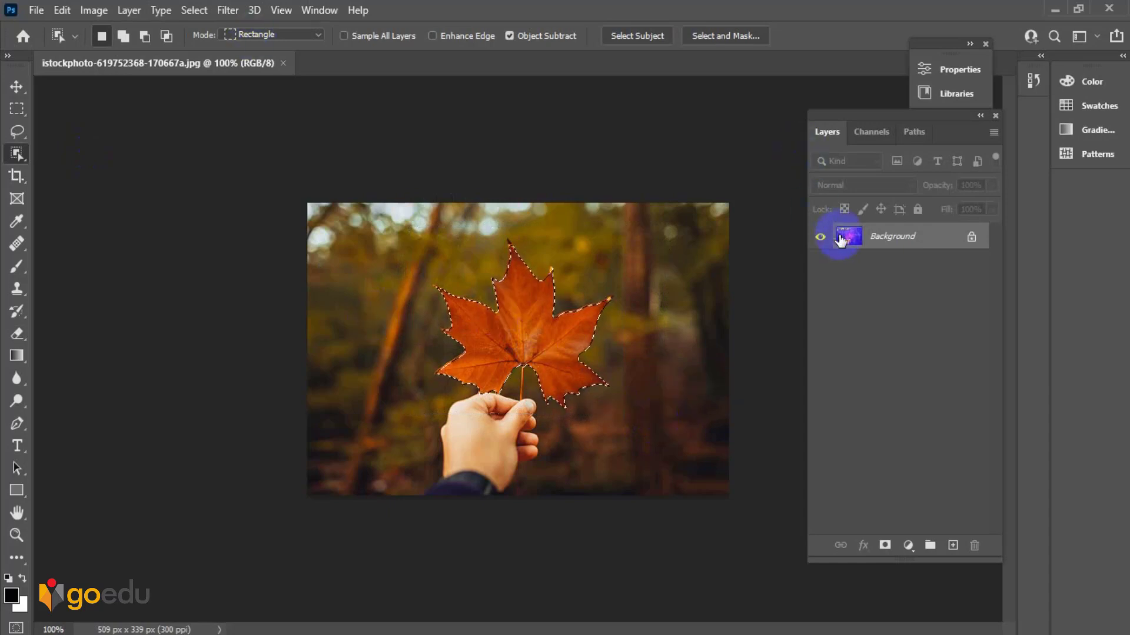
{"action": "key", "text": "ctrl+j"}
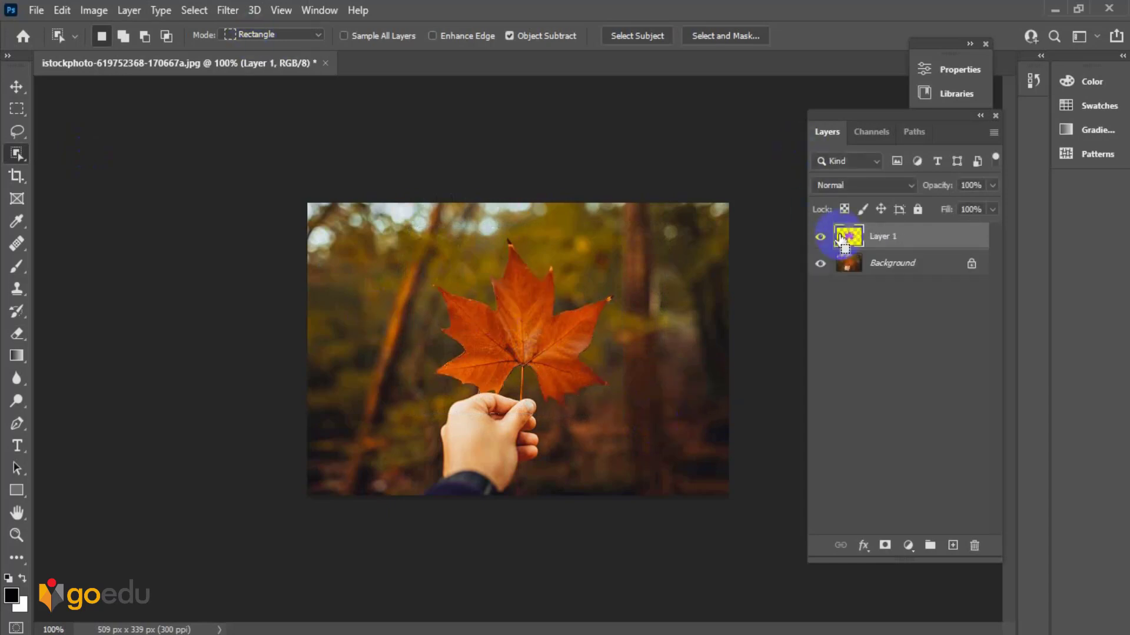
Duplicate the cut-out leaf layer and set the copy's blend mode to Screen
{"action": "key", "text": "ctrl+j"}
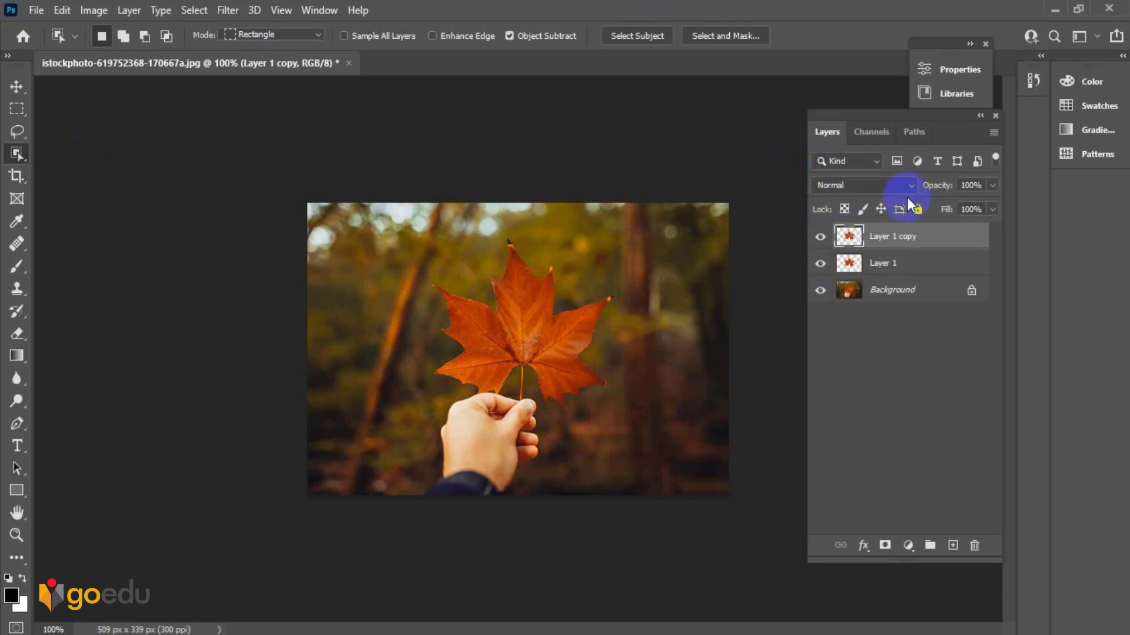
{"action": "left_click", "coordinate": [899, 262]}
{"action": "left_click", "coordinate": [900, 251]}
{"action": "left_click", "coordinate": [906, 187]}
{"action": "left_click", "coordinate": [849, 329]}
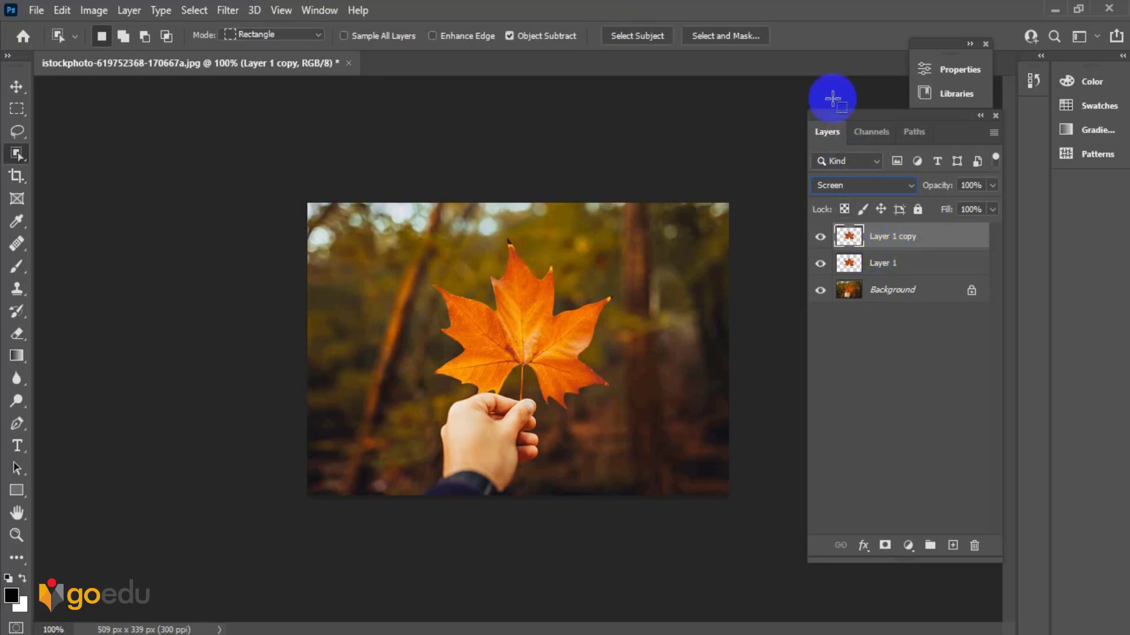
Duplicate the Screen-mode leaf layer and set the new copy's blend mode to Overlay
{"action": "key", "text": "ctrl+j"}
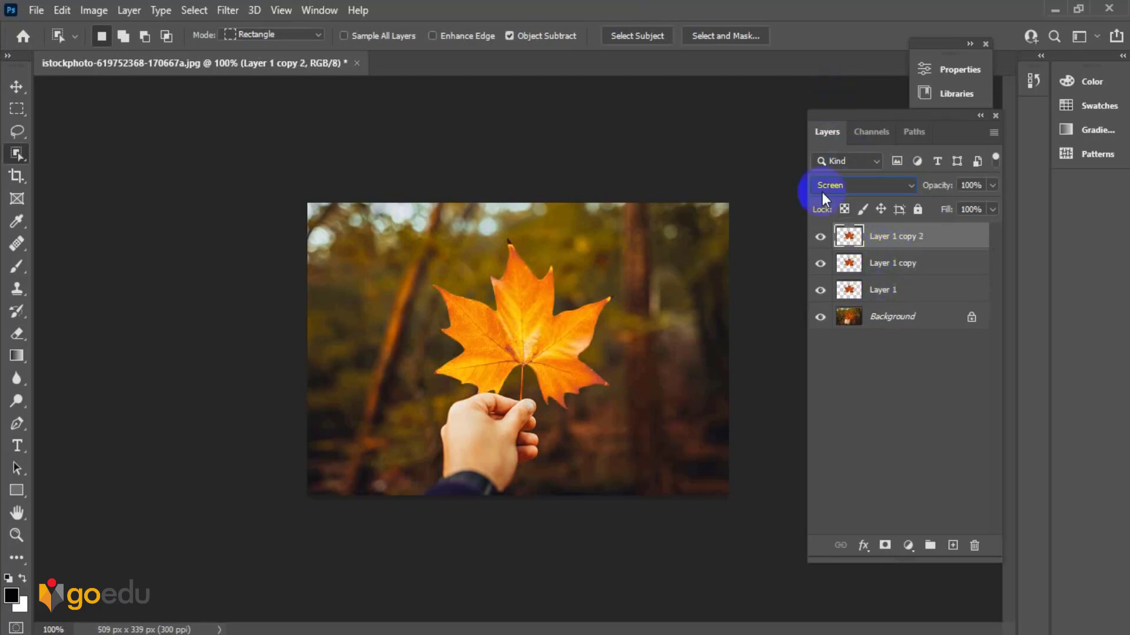
{"action": "left_click", "coordinate": [905, 183]}
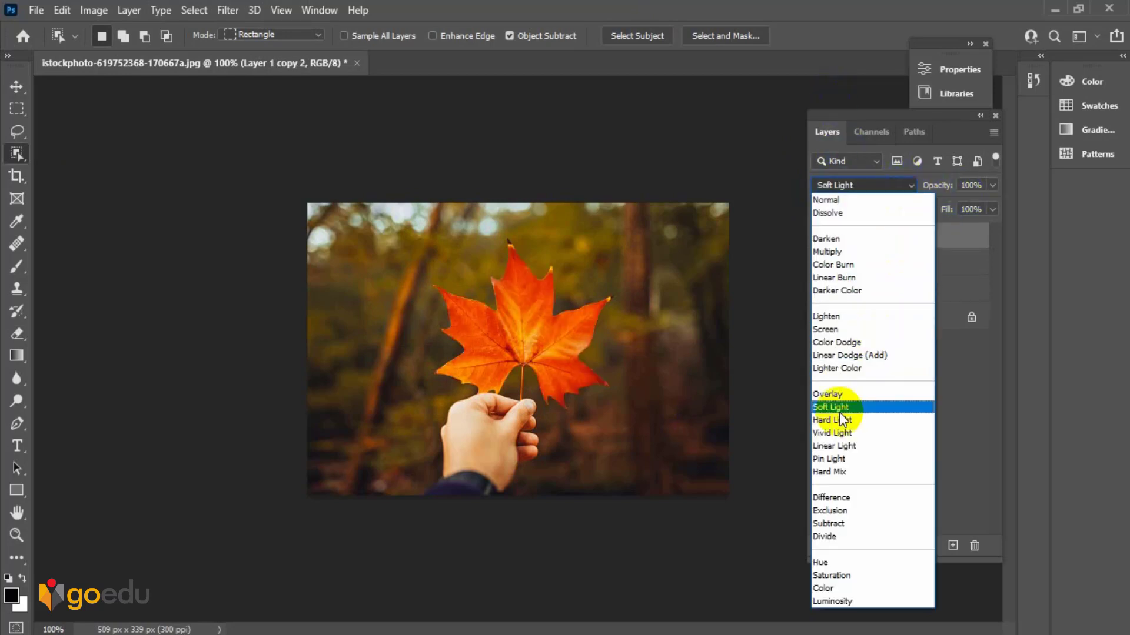
{"action": "left_click", "coordinate": [834, 393]}
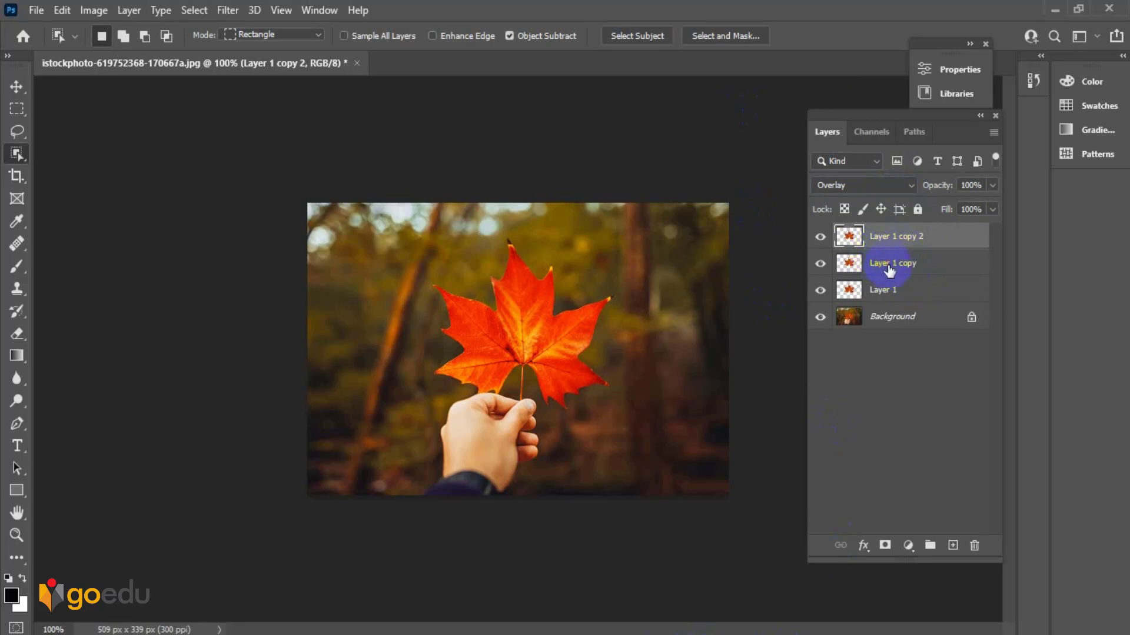
Combine all three leaf layers above the Background into one Smart Object
{"action": "left_click", "coordinate": [897, 290], "text": "shift"}
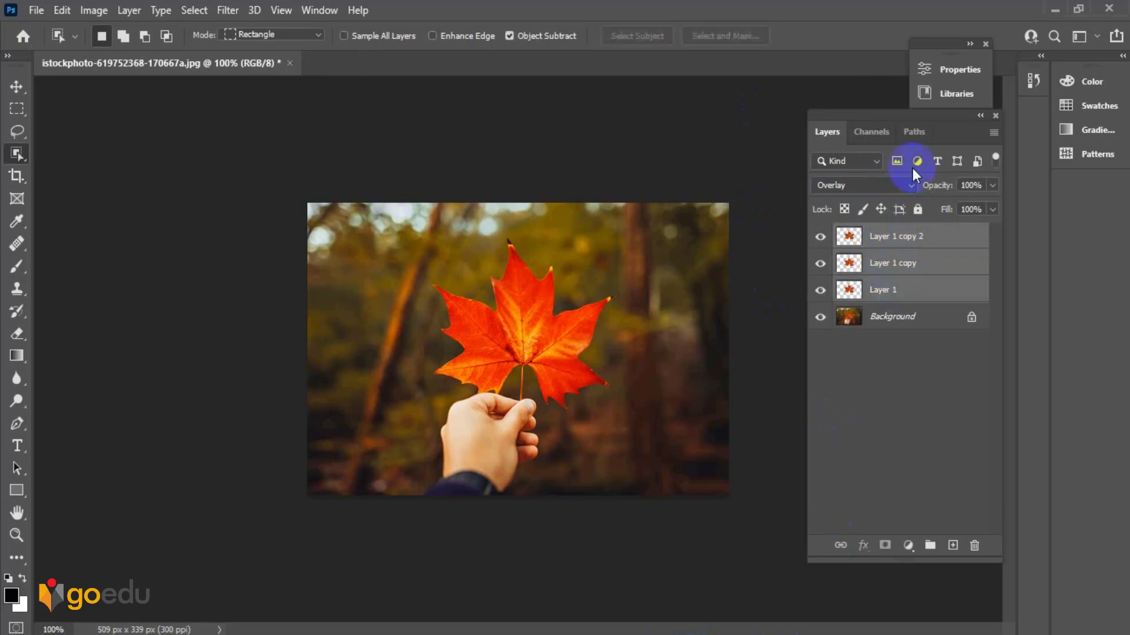
{"action": "right_click", "coordinate": [886, 250]}
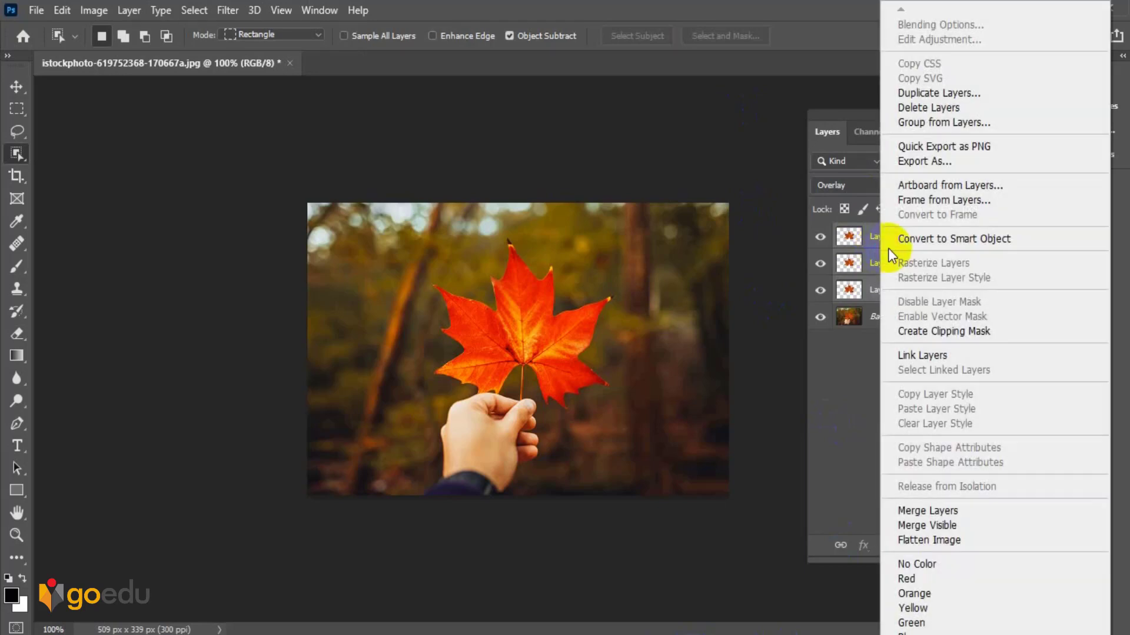
{"action": "left_click", "coordinate": [941, 236]}
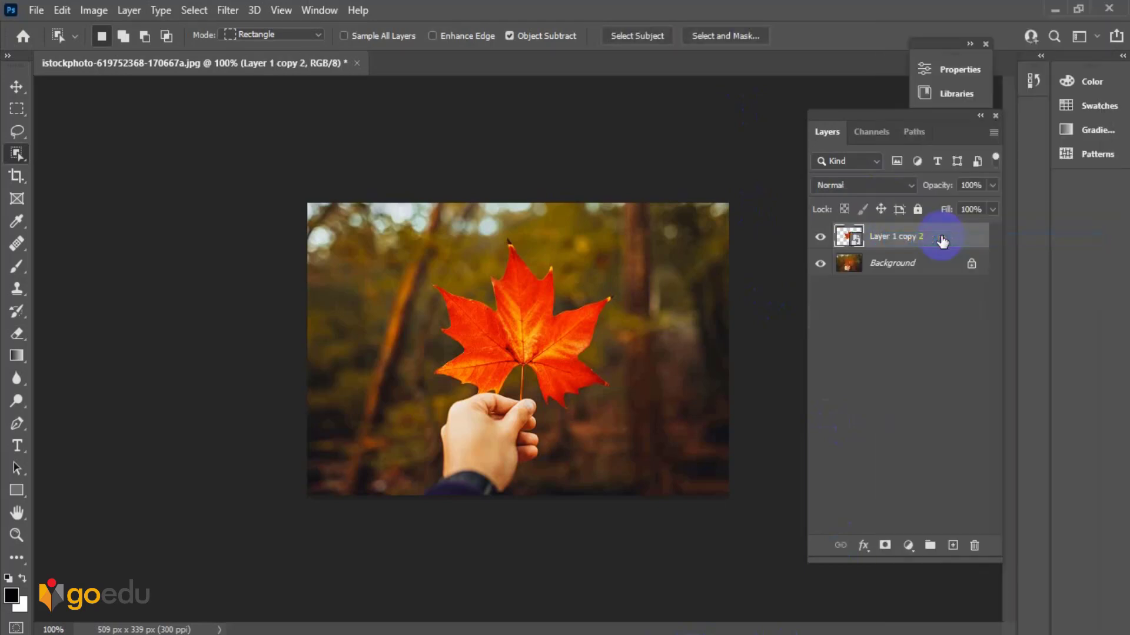
Add an Outer Glow to the leaf Smart Object using the yellow-to-transparent gradient with its first colour stop at 15%
{"action": "left_click", "coordinate": [860, 547]}
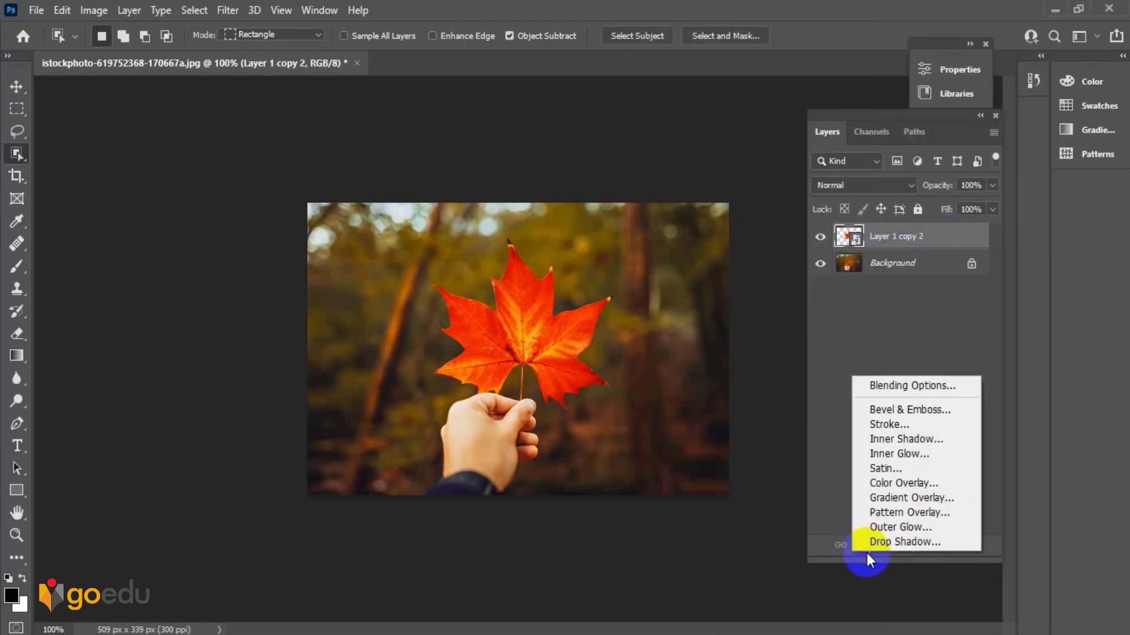
{"action": "left_click", "coordinate": [889, 528]}
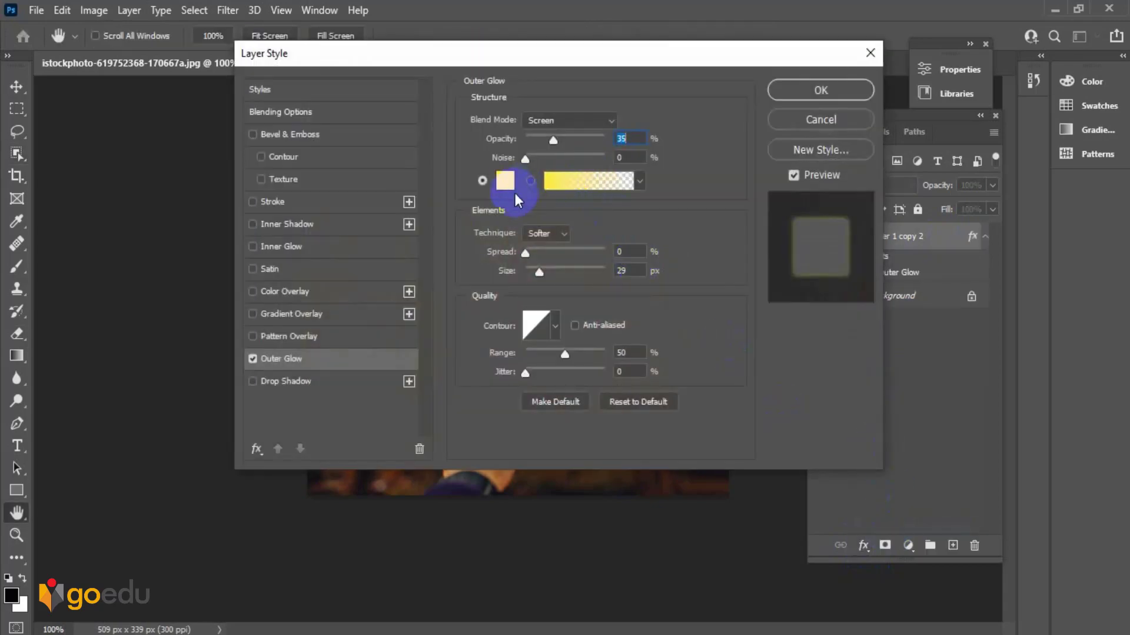
{"action": "left_click", "coordinate": [548, 180]}
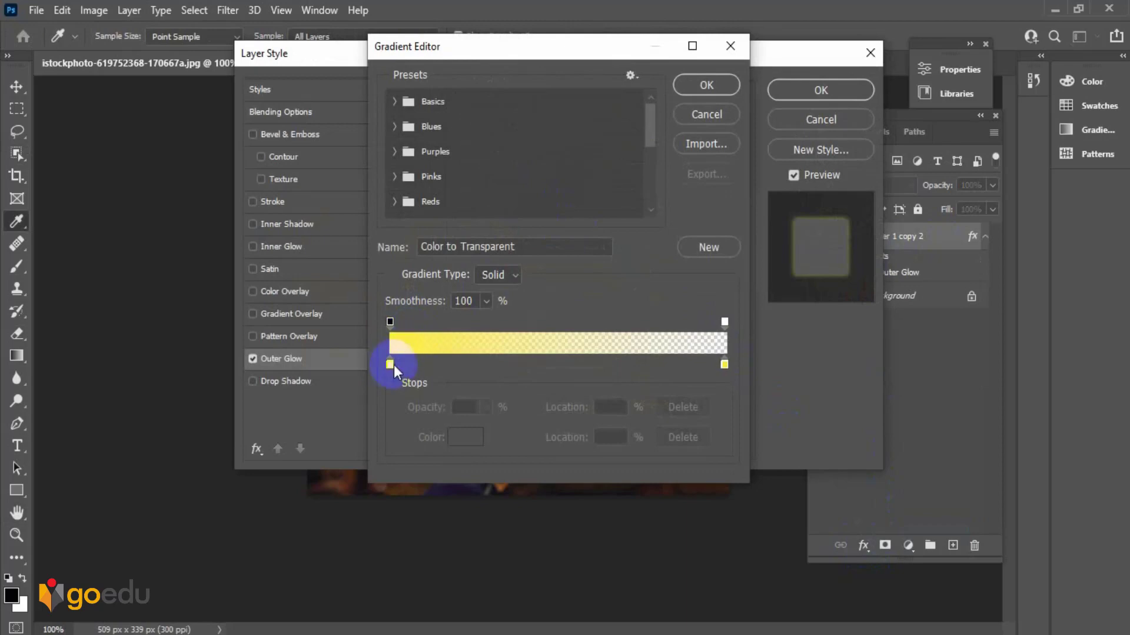
{"action": "left_click_drag", "start_coordinate": [390, 365], "coordinate": [439, 365]}
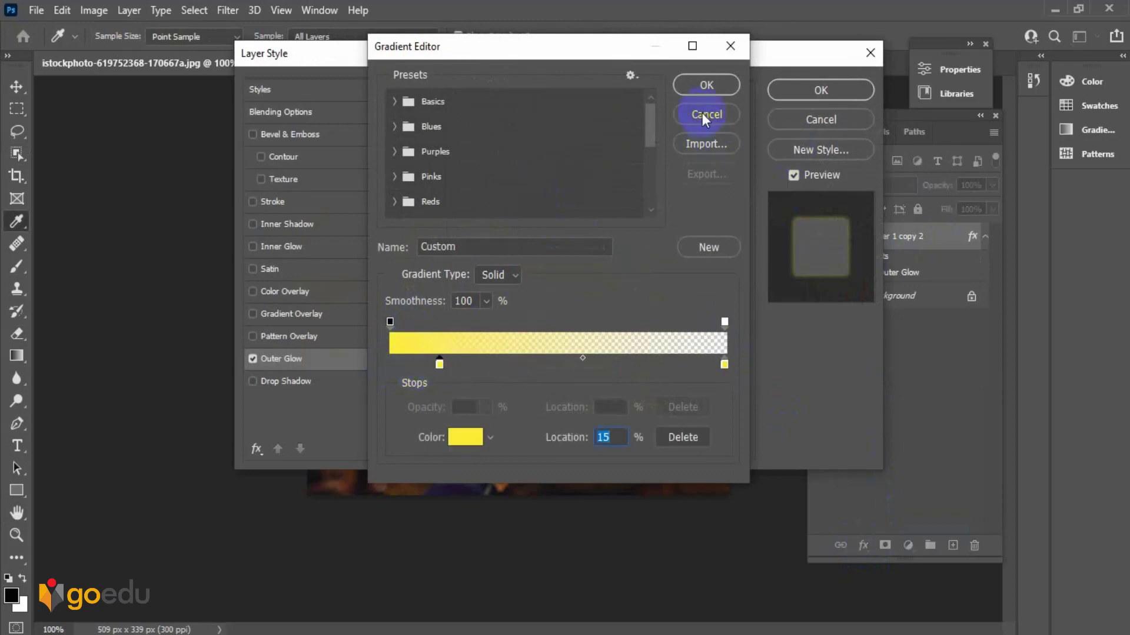
{"action": "left_click", "coordinate": [707, 87]}
{"action": "left_click", "coordinate": [820, 91]}
{"action": "key", "text": "w"}
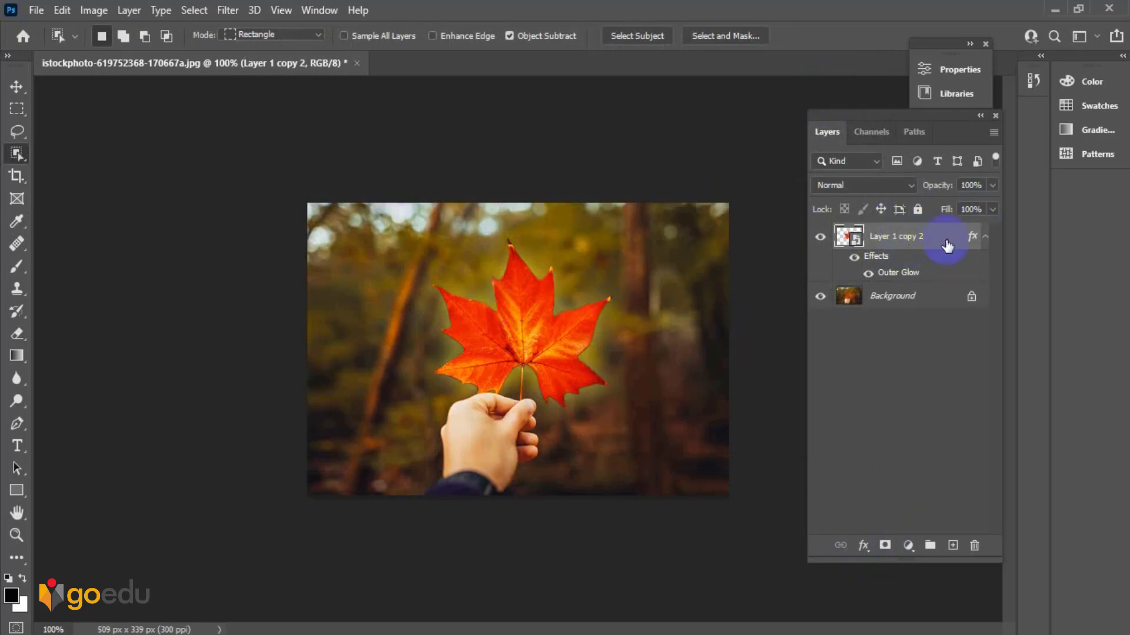
Duplicate the glowing leaf layer and apply a Gaussian Blur with a 500-pixel radius to the copy
{"action": "key", "text": "ctrl+j"}
{"action": "left_click", "coordinate": [196, 10]}
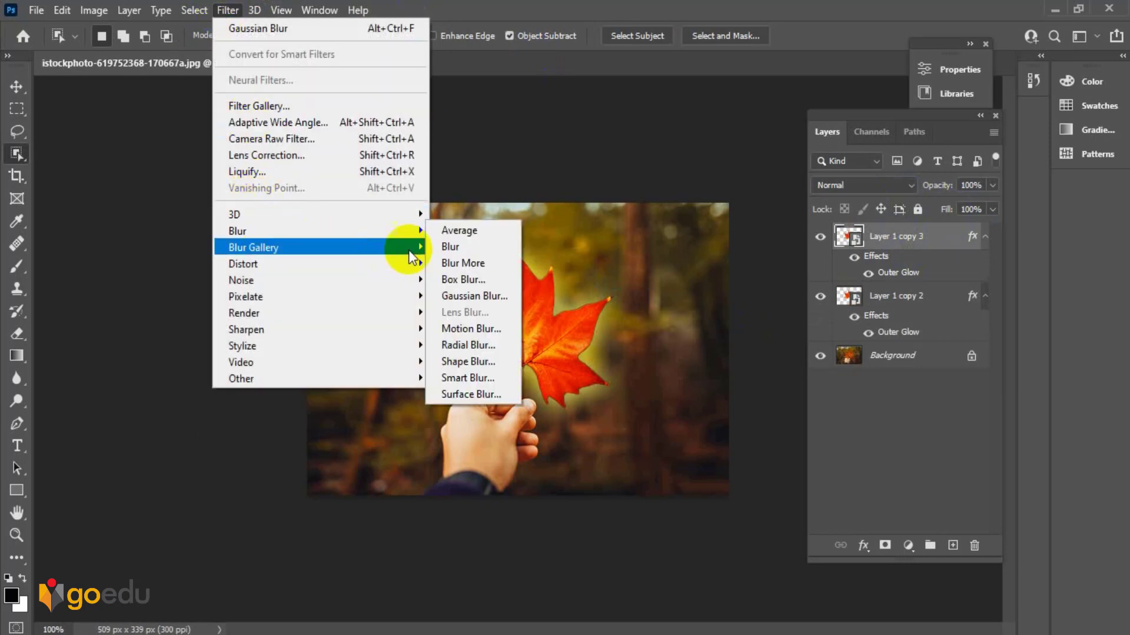
{"action": "mouse_move", "coordinate": [418, 215]}
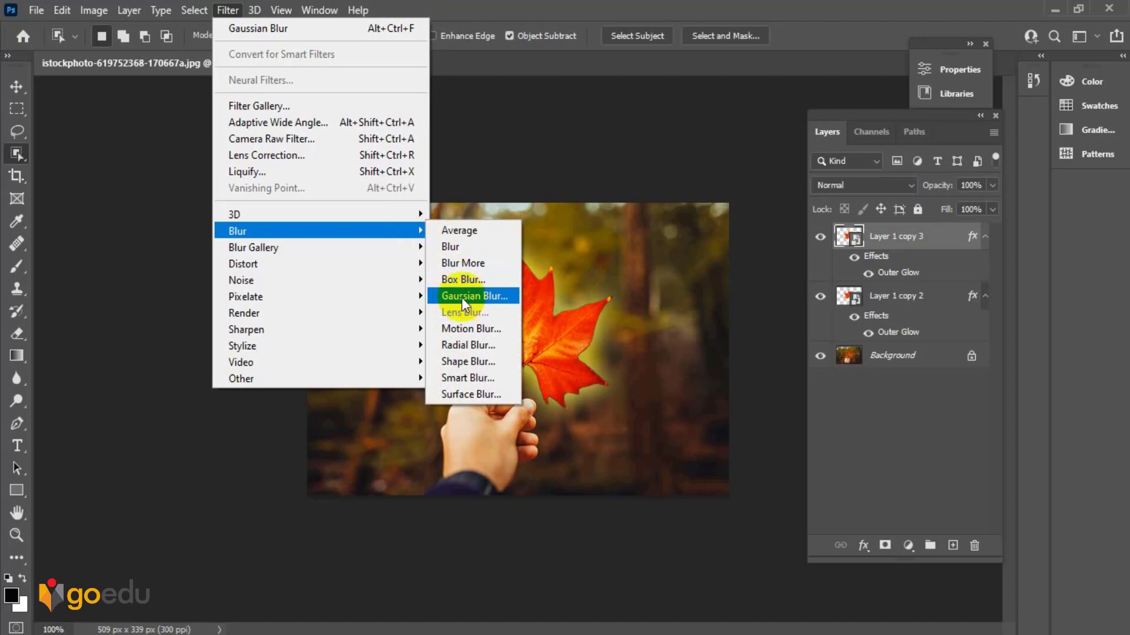
{"action": "left_click", "coordinate": [461, 298]}
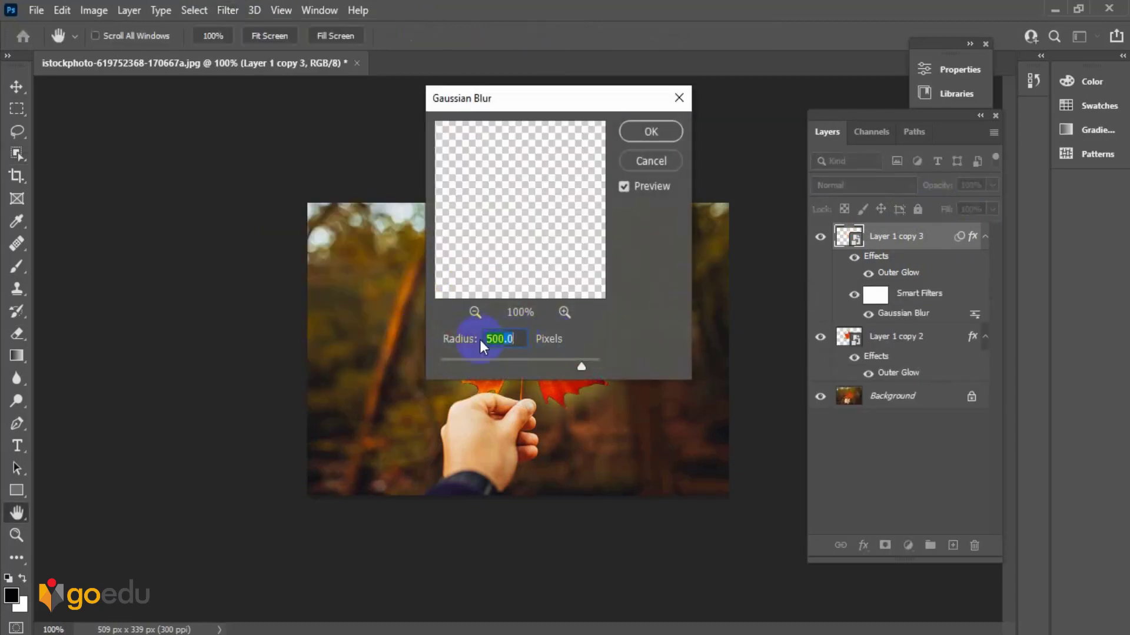
{"action": "left_click", "coordinate": [651, 131]}
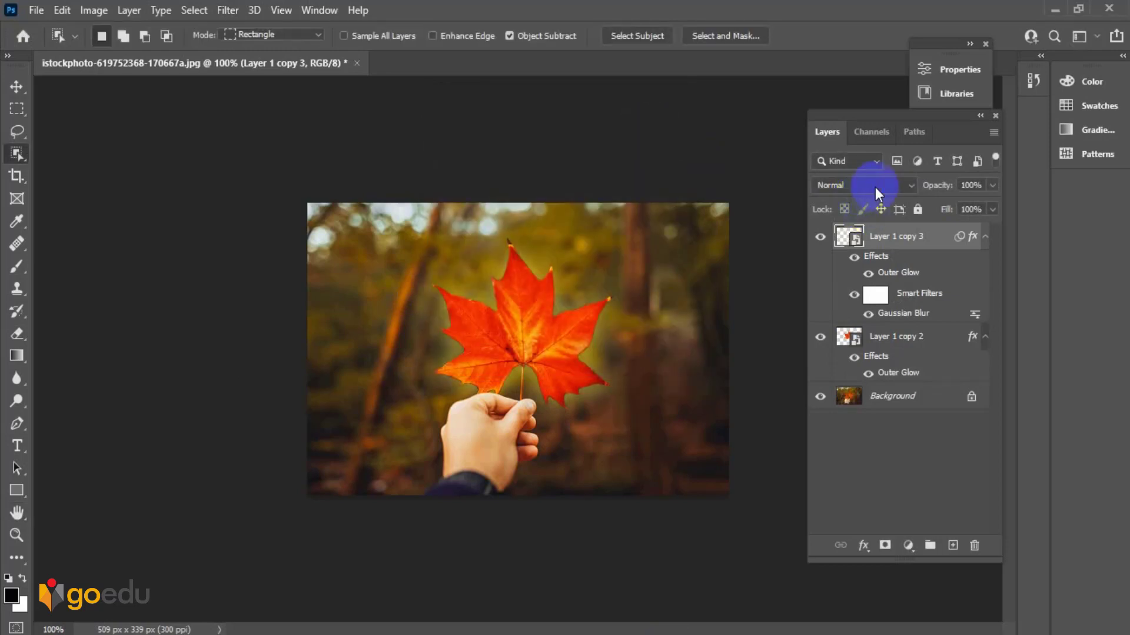
Set the blurred leaf layer's blend mode to Soft Light and collapse the effects lists of both leaf layers
{"action": "left_click", "coordinate": [909, 183]}
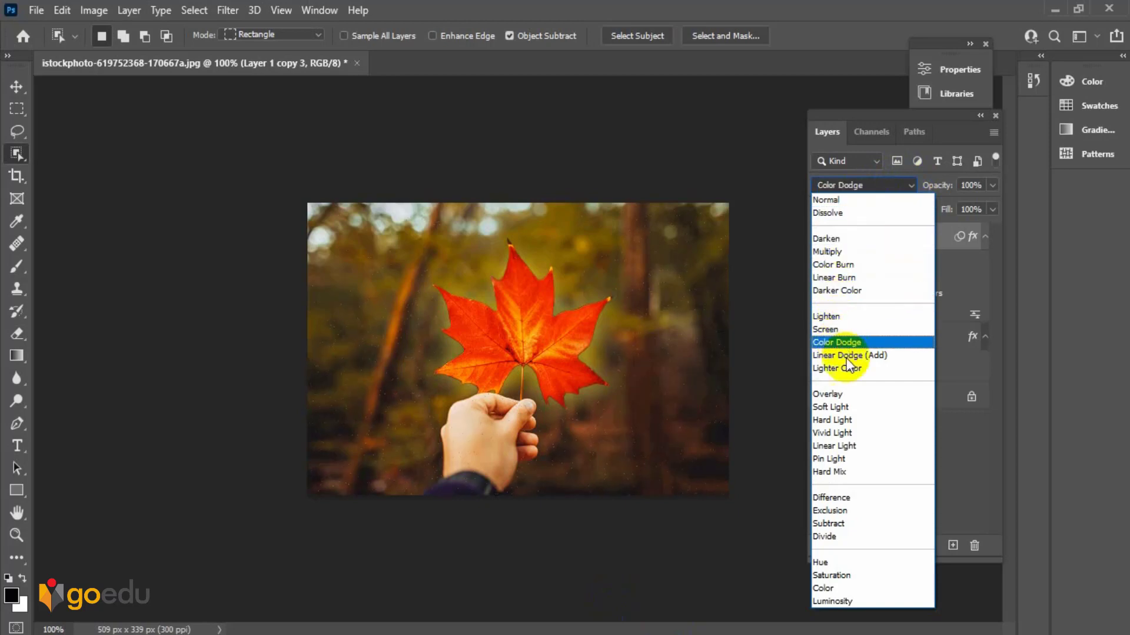
{"action": "left_click", "coordinate": [842, 407]}
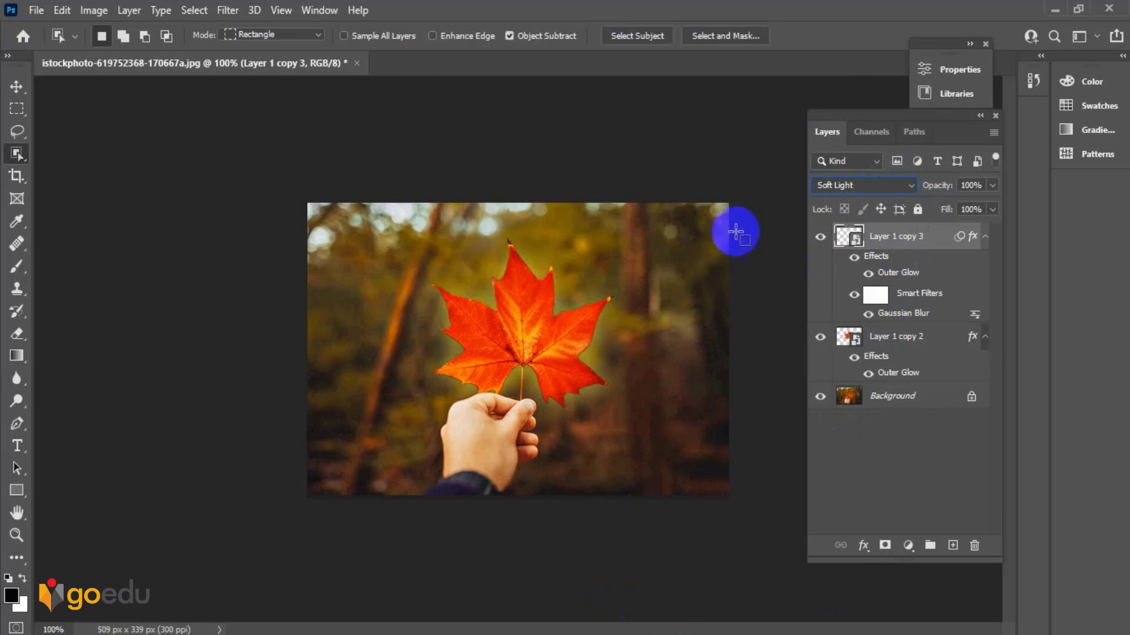
{"action": "left_click", "coordinate": [985, 237]}
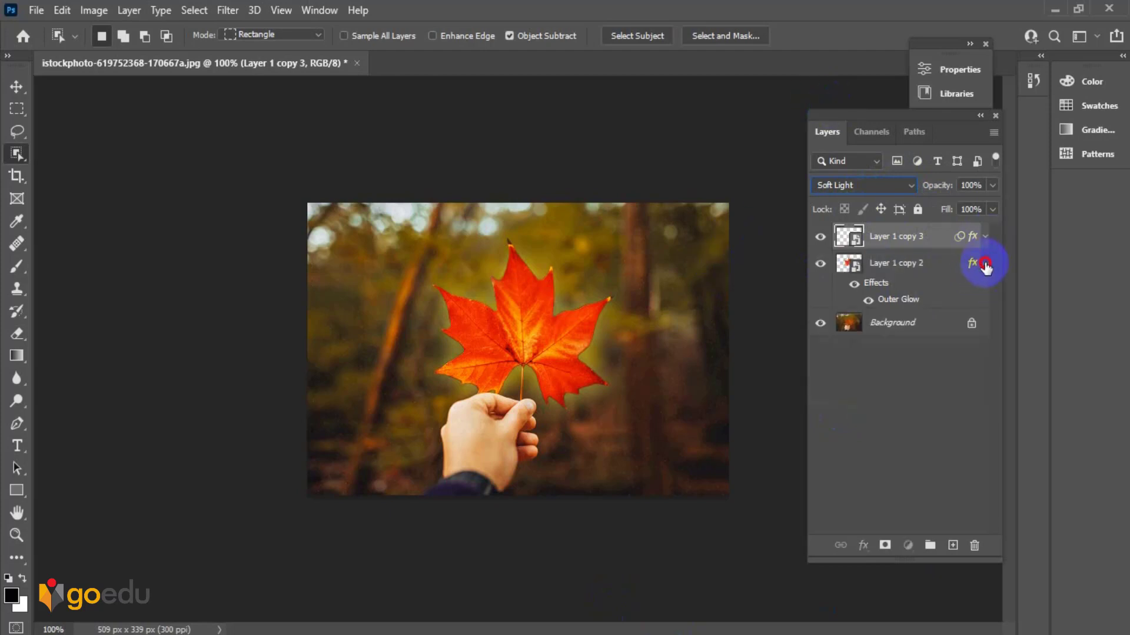
{"action": "left_click", "coordinate": [985, 263]}
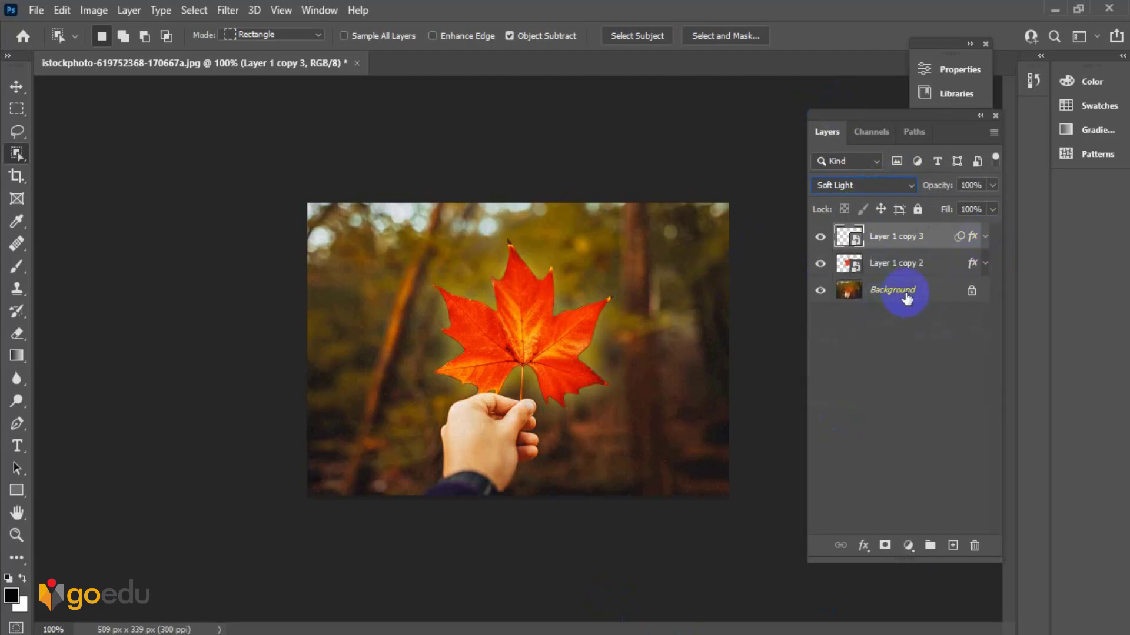
Add a Color Lookup adjustment directly above the Background using the Moonlight.3DL 3D LUT
{"action": "left_click", "coordinate": [906, 297]}
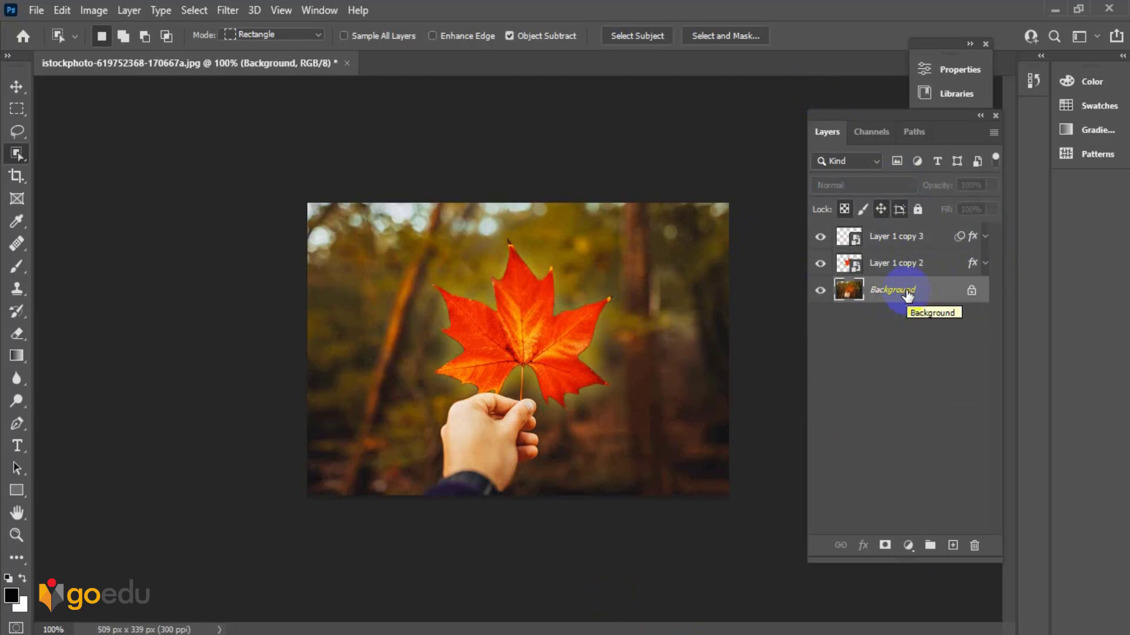
{"action": "left_click", "coordinate": [909, 548]}
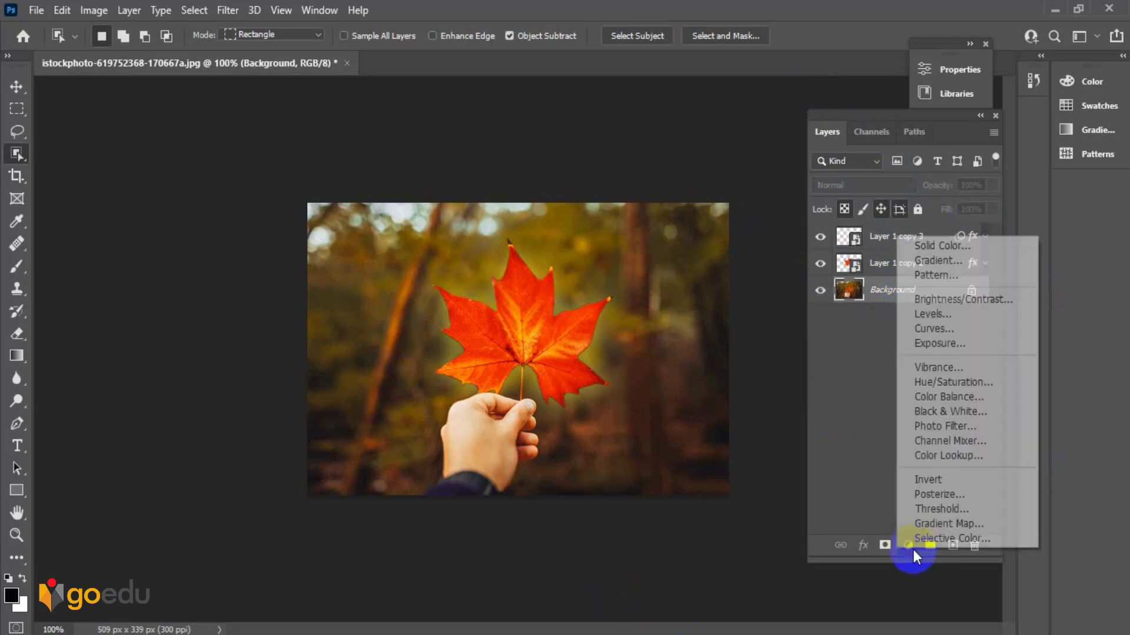
{"action": "left_click", "coordinate": [929, 455]}
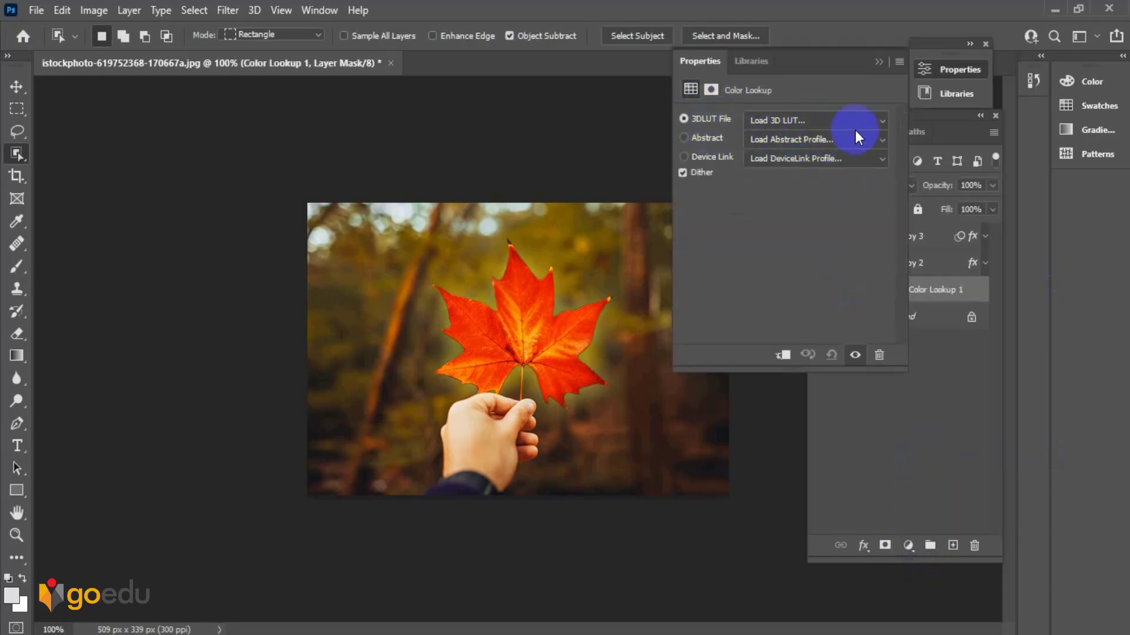
{"action": "left_click", "coordinate": [879, 124]}
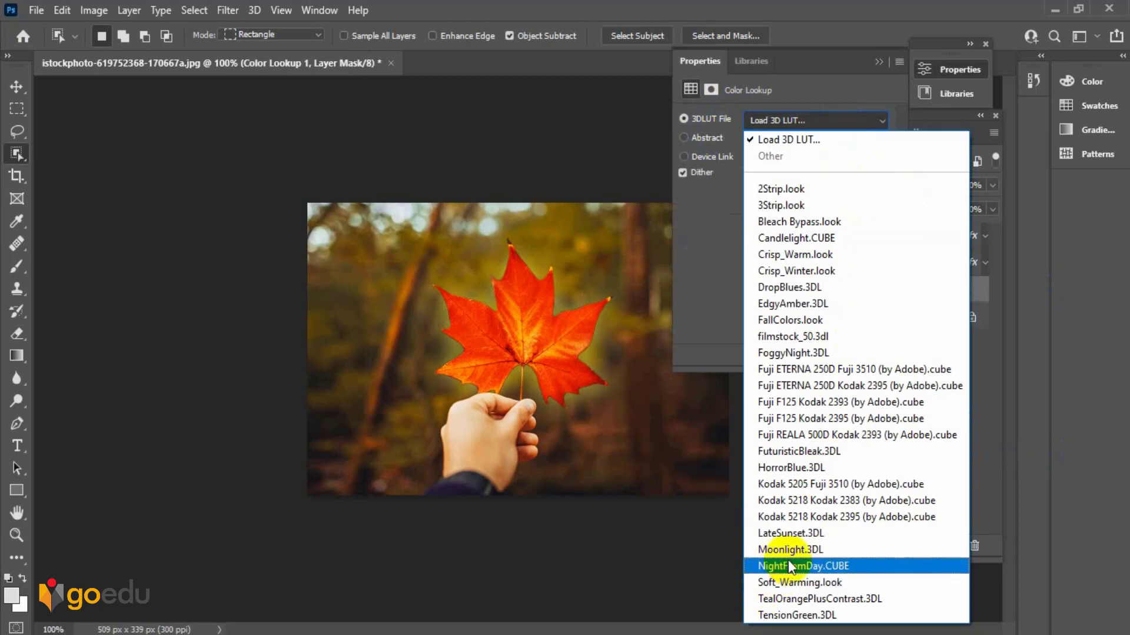
{"action": "left_click", "coordinate": [812, 549]}
{"action": "left_click", "coordinate": [867, 250]}
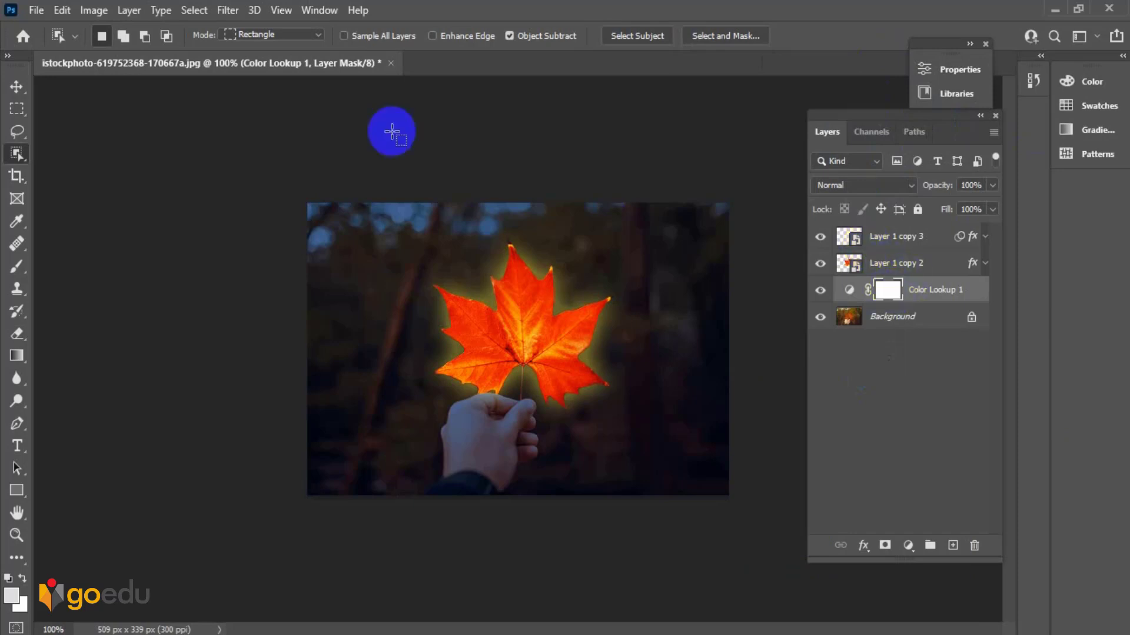
Dab the Color Lookup mask once over the leaf's centre with a 291 px Soft Round brush
{"action": "left_click", "coordinate": [17, 266]}
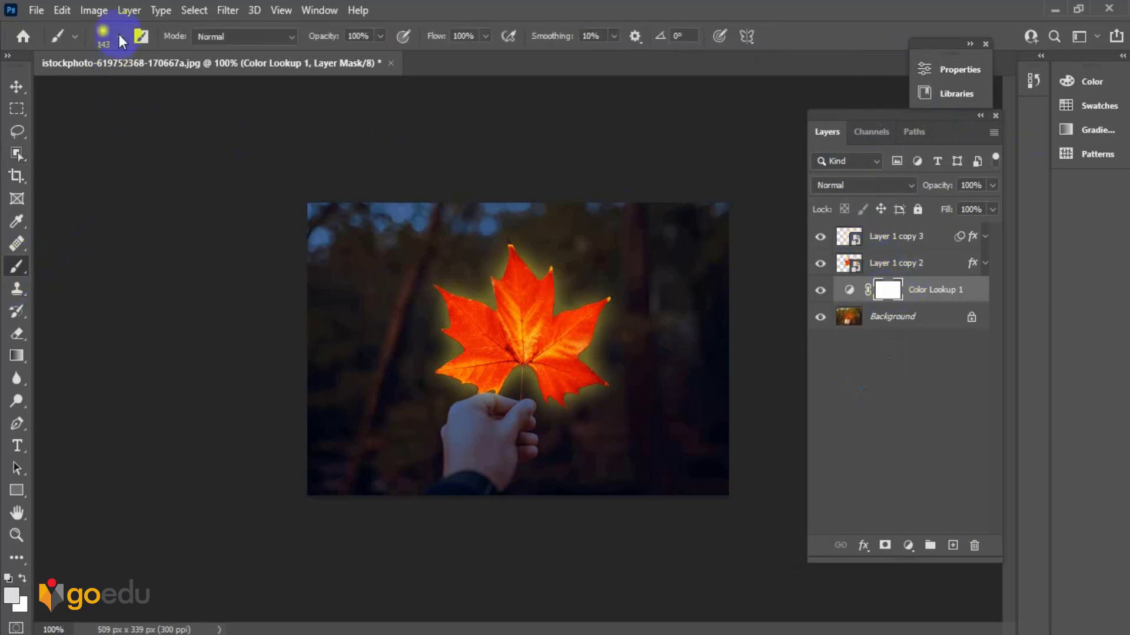
{"action": "left_click", "coordinate": [119, 36]}
{"action": "left_click_drag", "start_coordinate": [156, 92], "coordinate": [189, 93]}
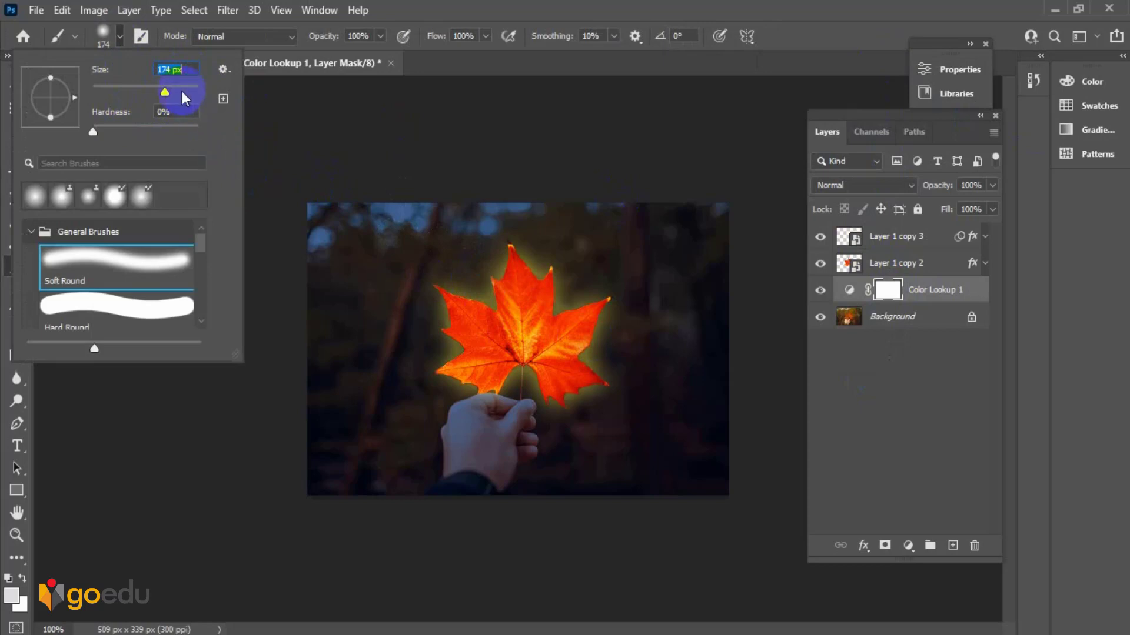
{"action": "left_click_drag", "start_coordinate": [165, 92], "coordinate": [175, 92]}
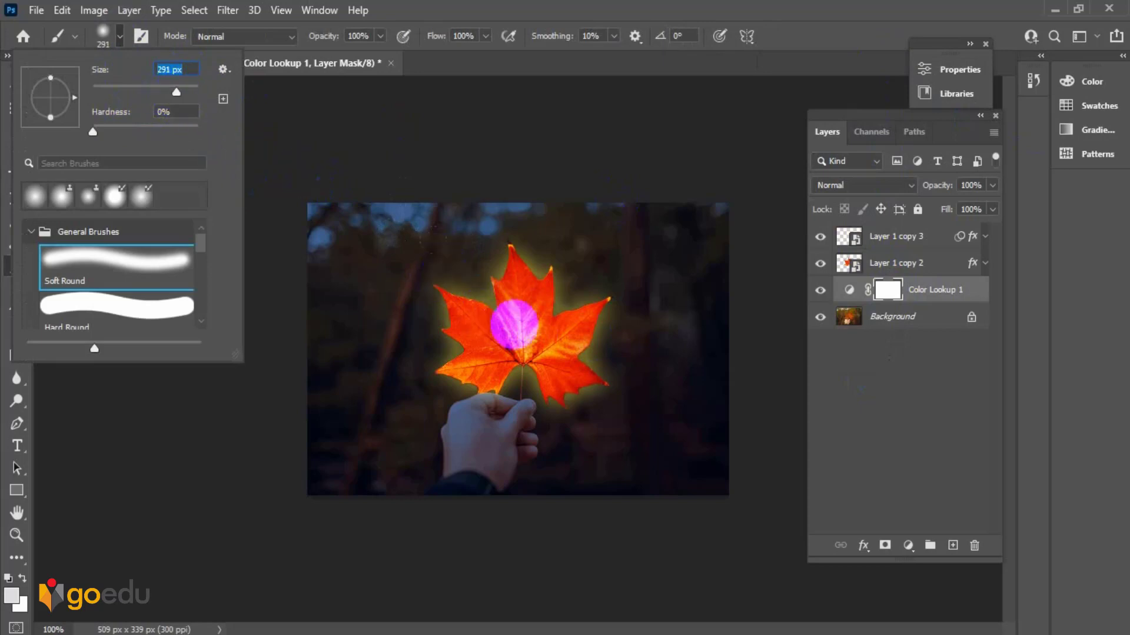
{"action": "left_click", "coordinate": [525, 326]}
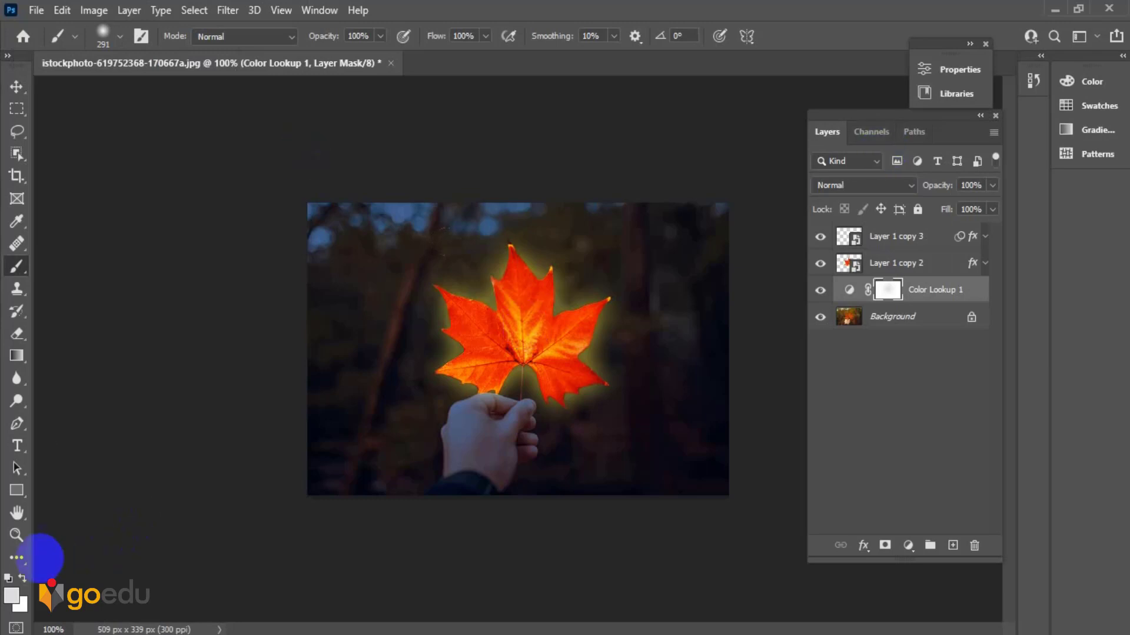
Paint black on the Color Lookup mask over the leaf's centre and upper area with the 291 px soft brush
{"action": "left_click", "coordinate": [12, 600]}
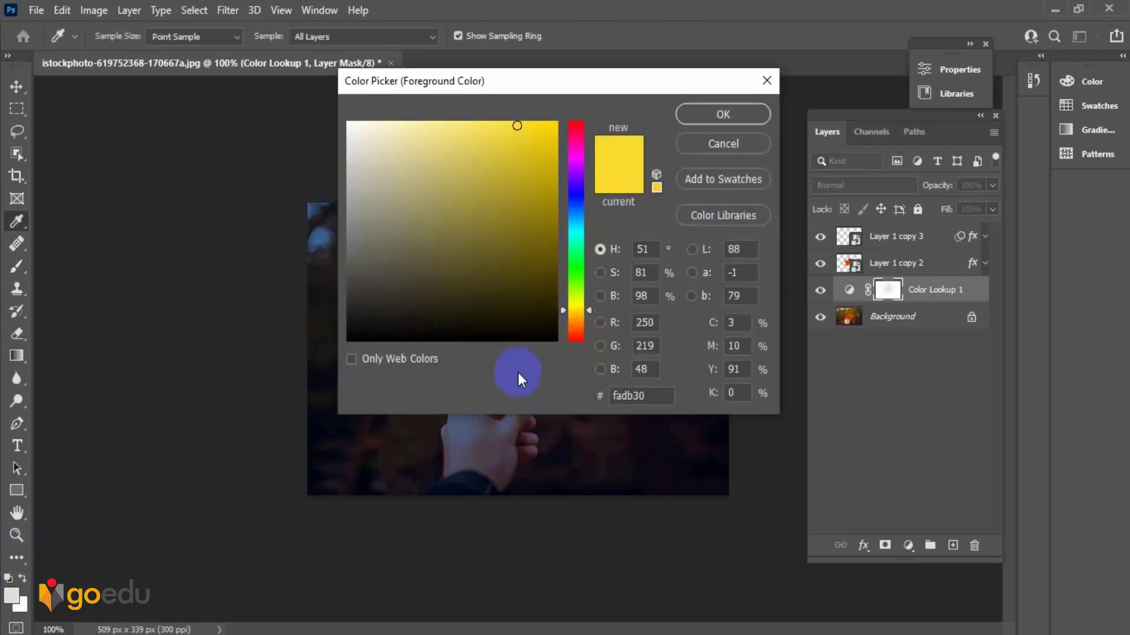
{"action": "left_click", "coordinate": [512, 337]}
{"action": "left_click", "coordinate": [706, 115]}
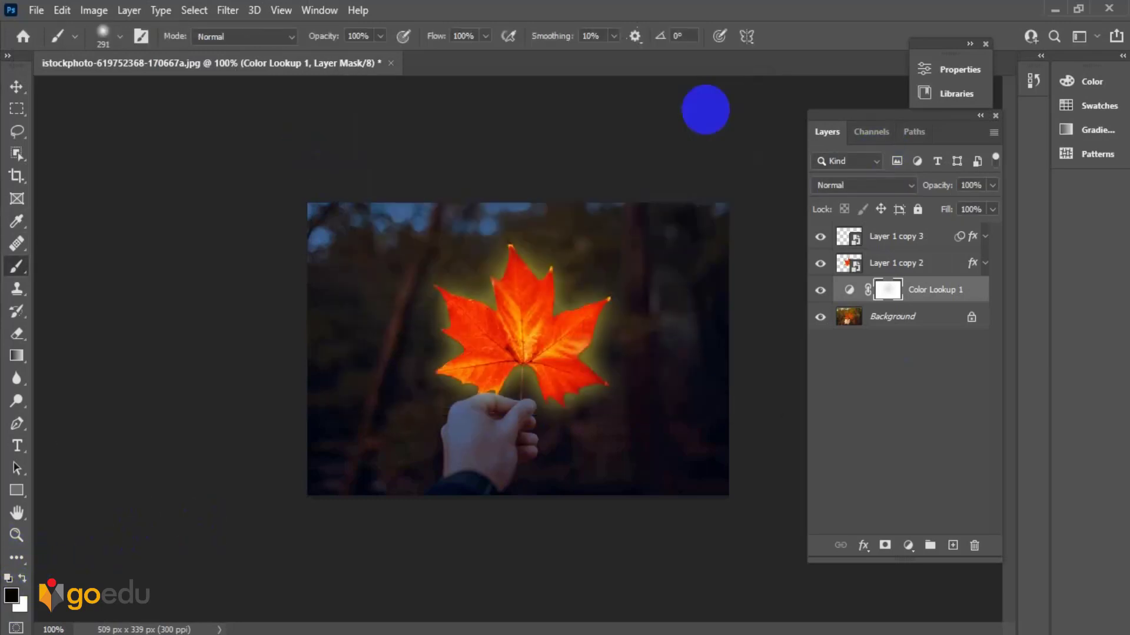
{"action": "left_click_drag", "start_coordinate": [541, 250], "coordinate": [527, 323]}
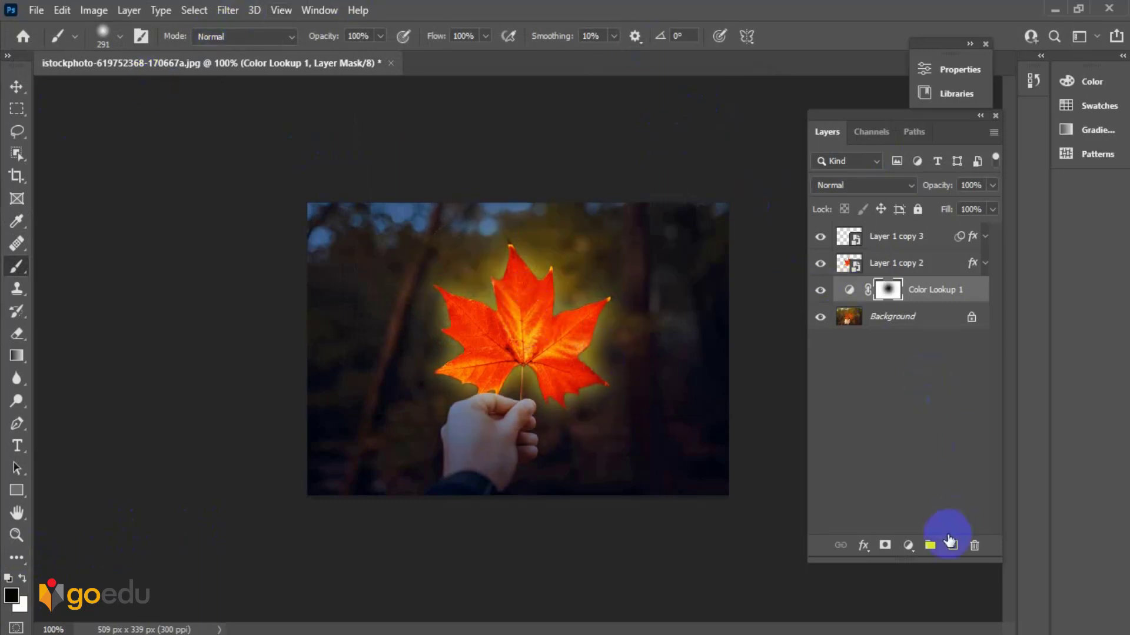
Add an empty layer above the Color Lookup adjustment and set the foreground colour to a bright yellow with hue 49°
{"action": "left_click", "coordinate": [954, 546]}
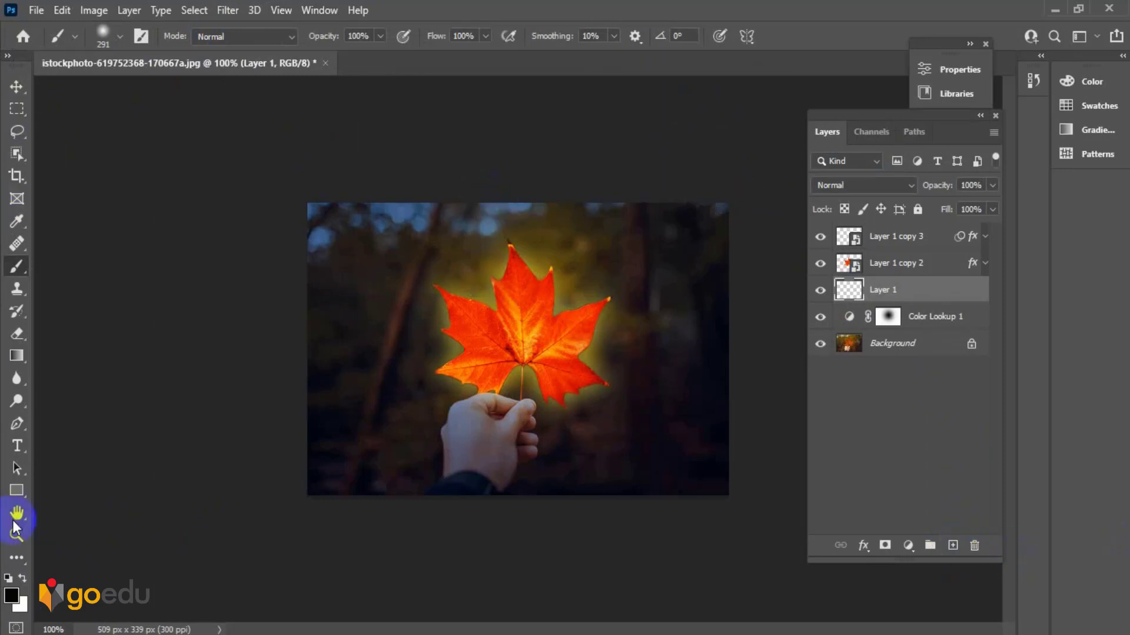
{"action": "left_click", "coordinate": [12, 595]}
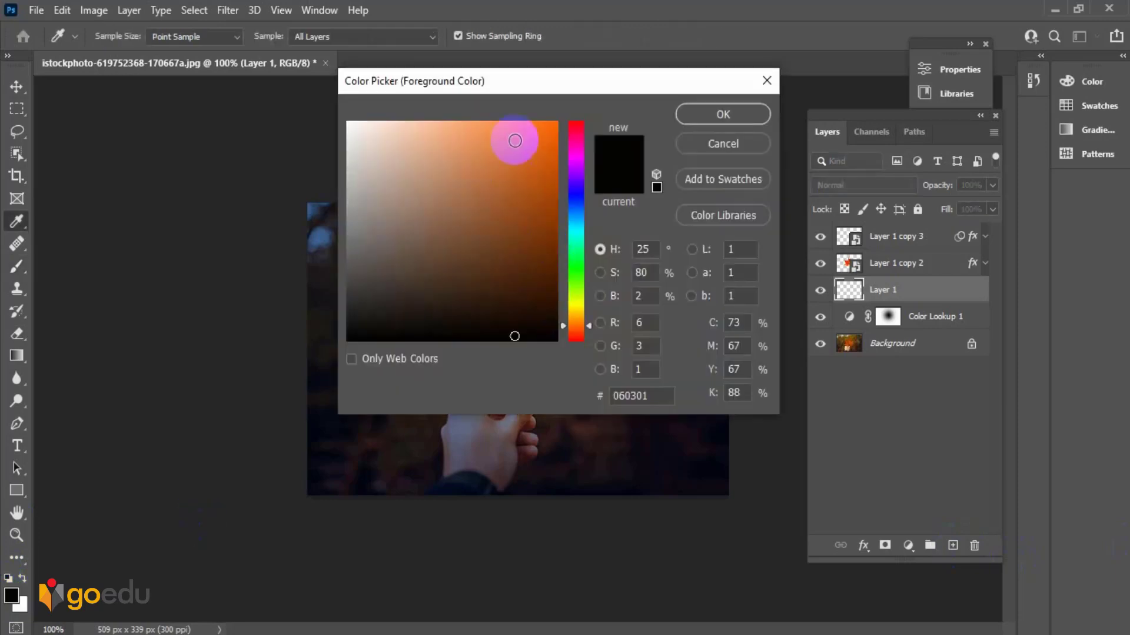
{"action": "left_click_drag", "start_coordinate": [582, 326], "coordinate": [581, 311]}
{"action": "left_click", "coordinate": [549, 123]}
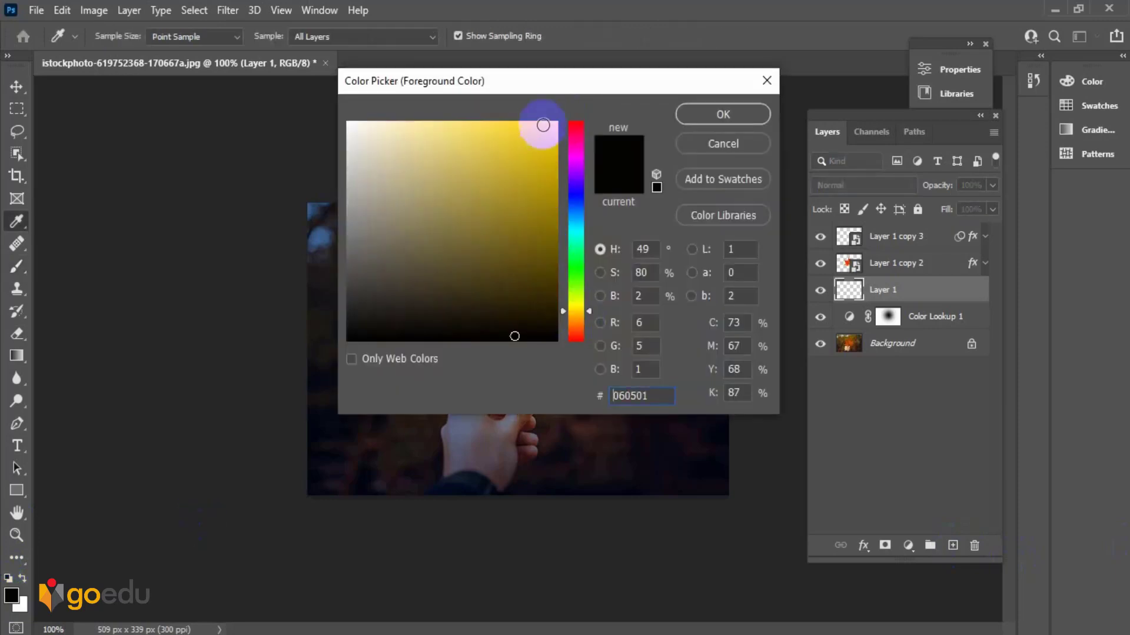
{"action": "left_click", "coordinate": [722, 112]}
{"action": "key", "text": "b"}
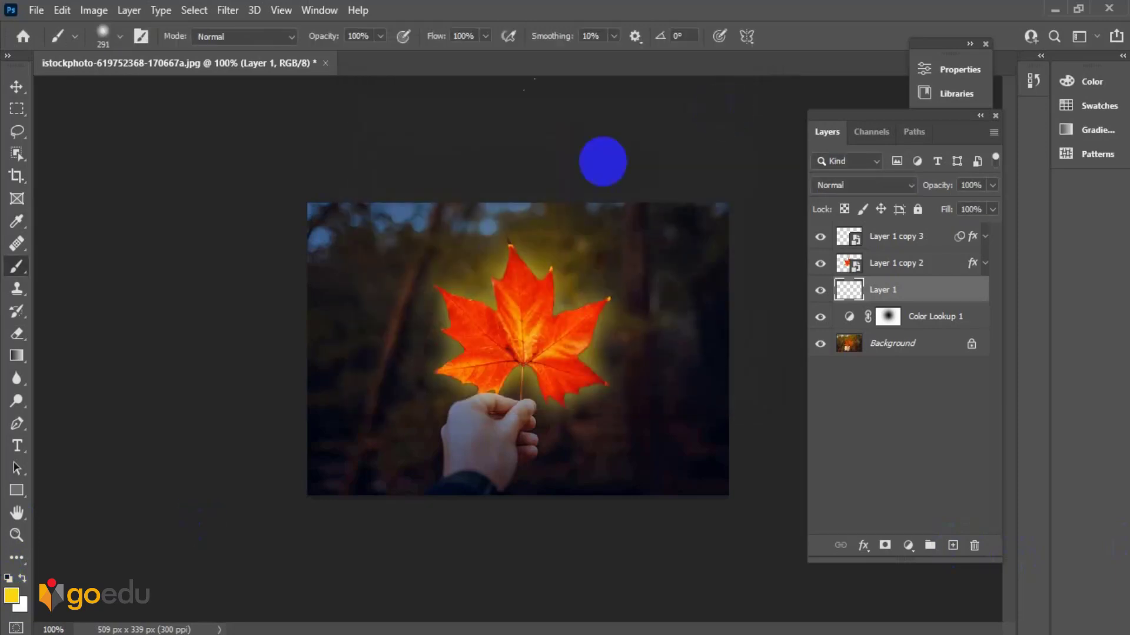
Dab yellow once over the leaf's centre with the 291 px soft brush and set the layer's blend mode to Color Burn
{"action": "left_click", "coordinate": [528, 329]}
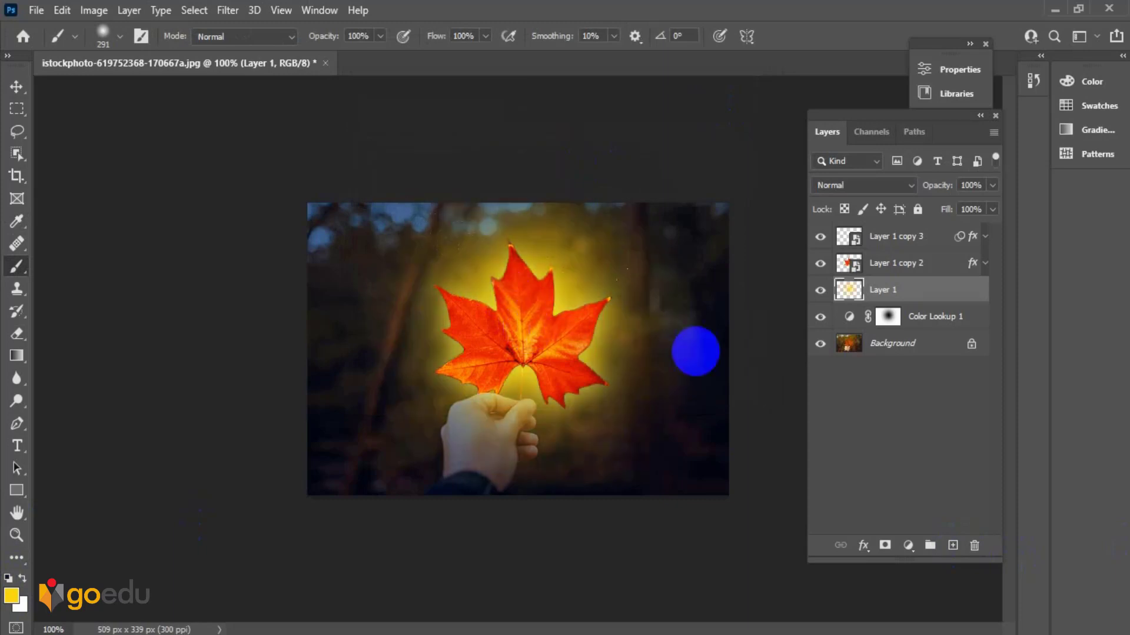
{"action": "left_click", "coordinate": [900, 184]}
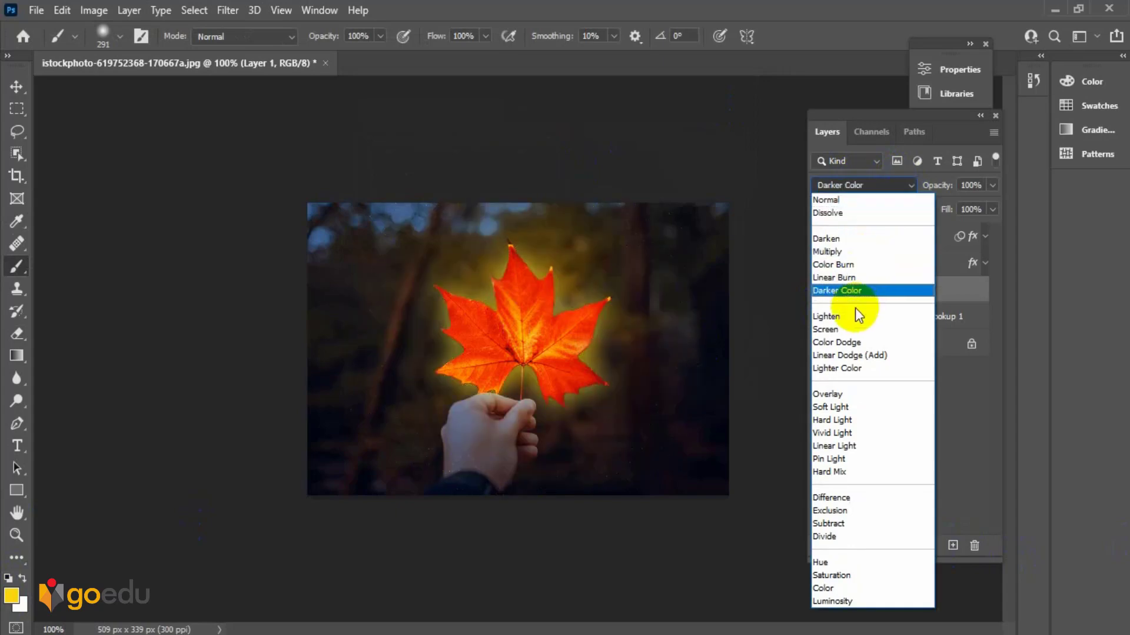
{"action": "left_click", "coordinate": [847, 264]}
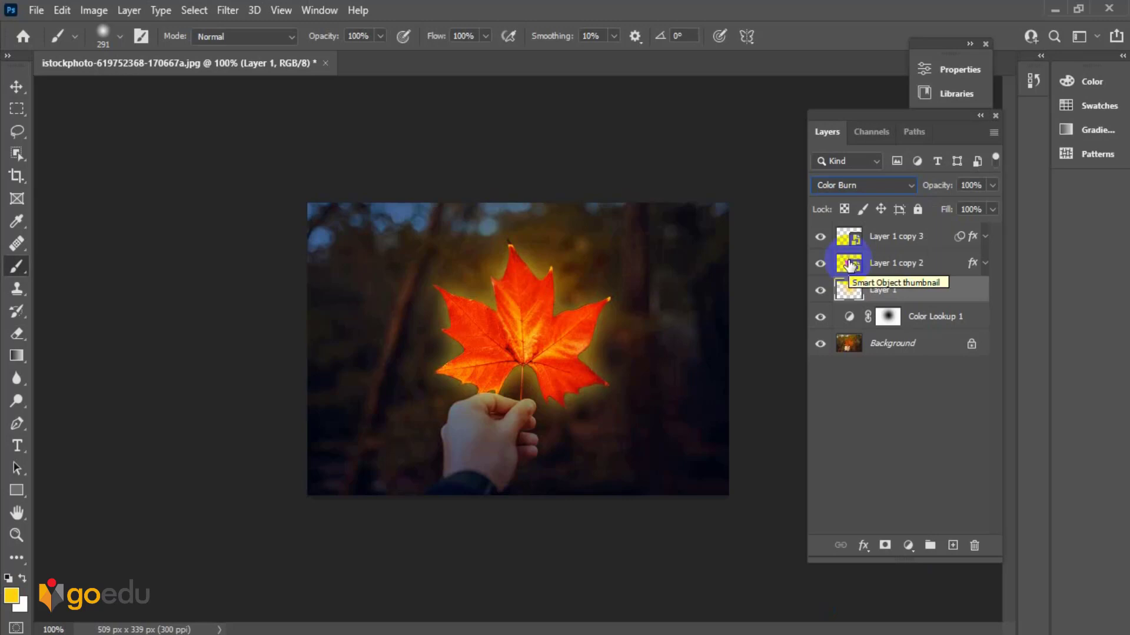
Duplicate the yellow glow layer and give the copy the Dissolve blend mode at 2% opacity
{"action": "key", "text": "ctrl+j"}
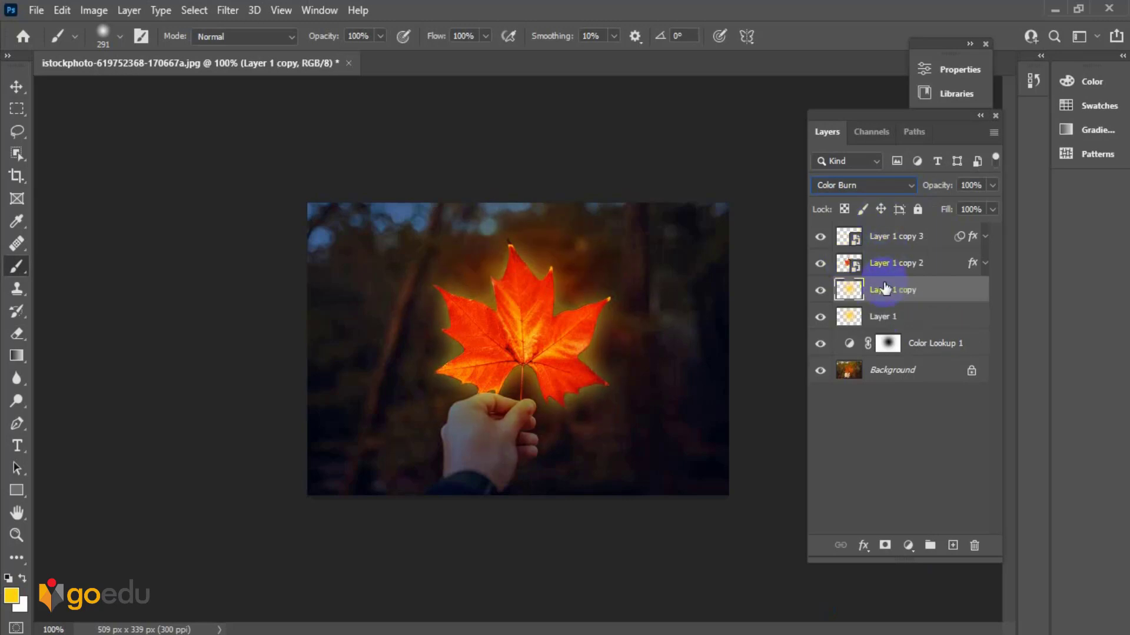
{"action": "left_click", "coordinate": [909, 185]}
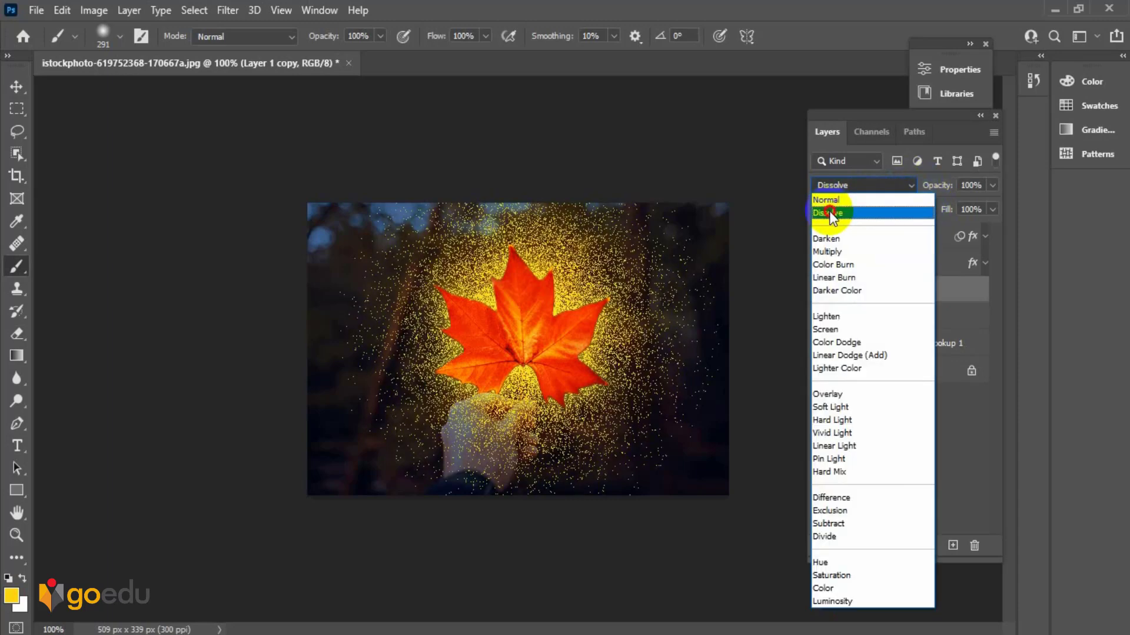
{"action": "left_click", "coordinate": [828, 211]}
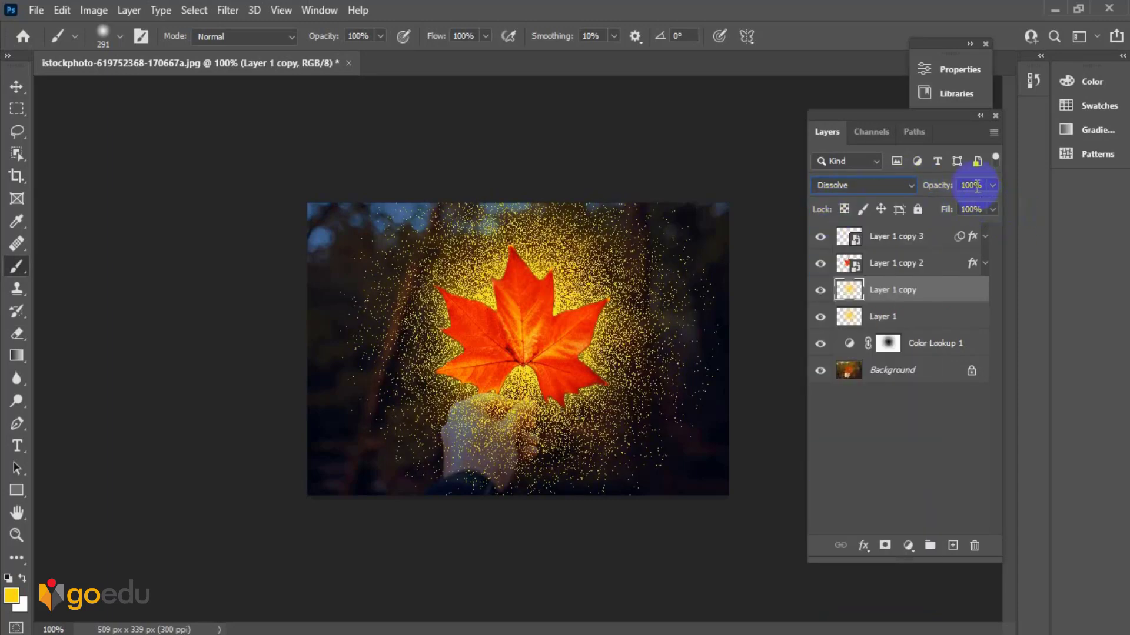
{"action": "key", "text": "BackSpace"}
{"action": "key", "text": "BackSpace"}
{"action": "key", "text": "BackSpace"}
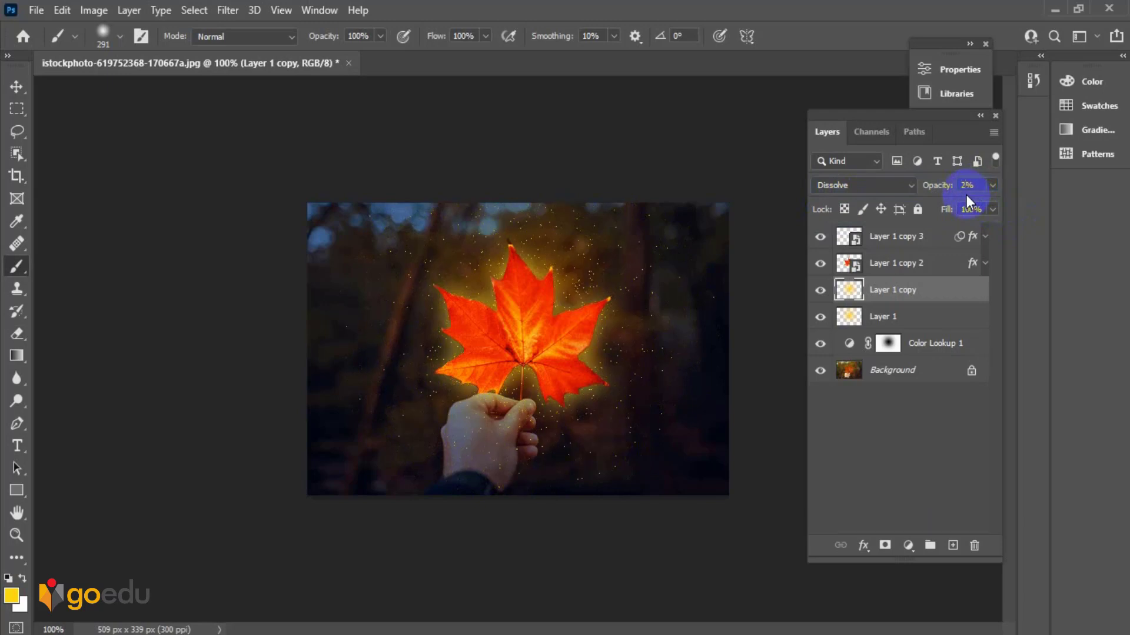
{"action": "left_click", "coordinate": [17, 87]}
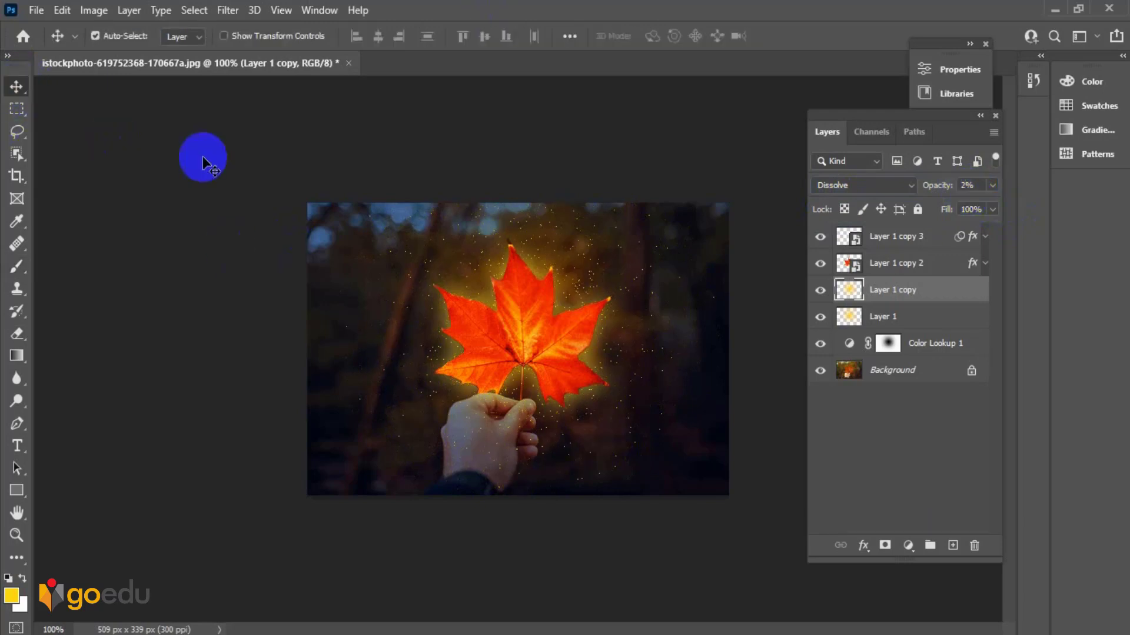